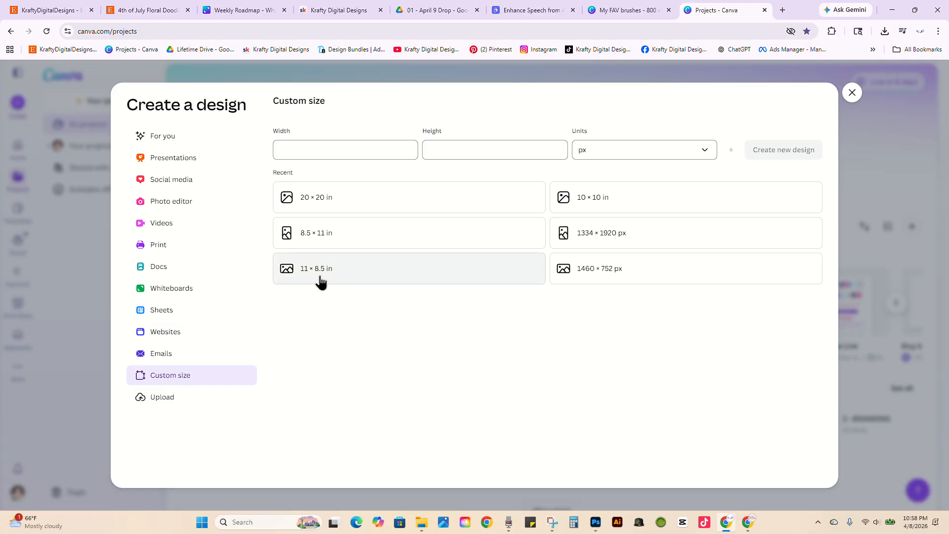
Step: Create a new 11 × 8.5 in design and title it "Banner"
click(358, 282)
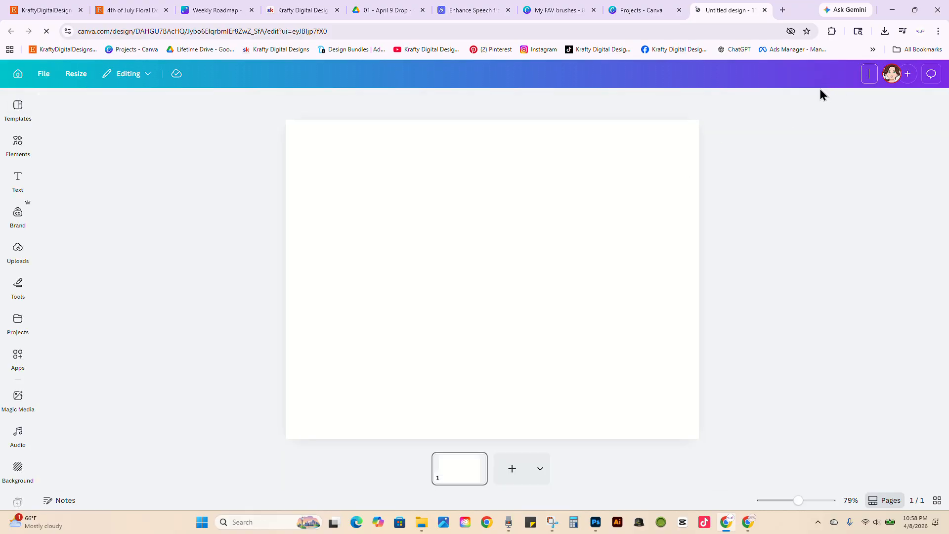
text(Banner)
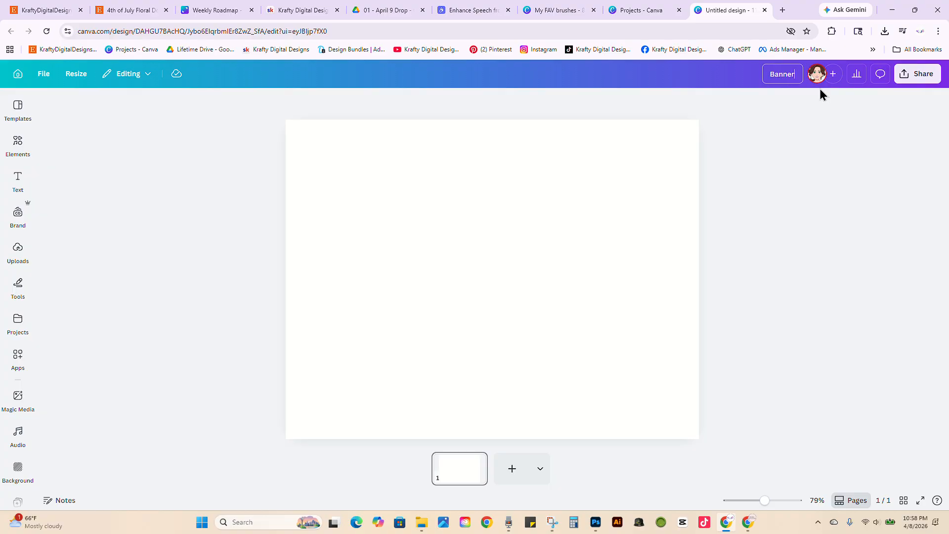
key(Return)
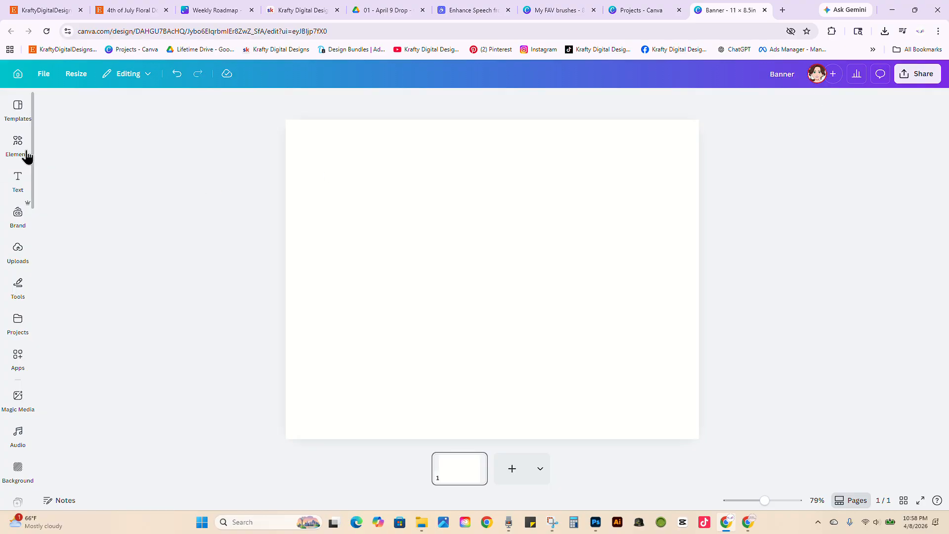
Step: Insert a triangle frame from the Trending frames and rotate it 180° so it points down
click(18, 149)
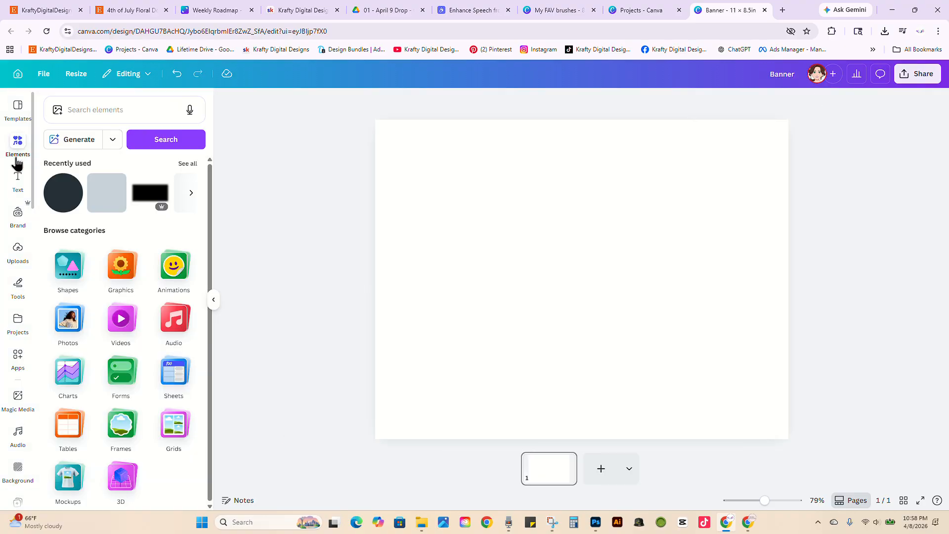
click(121, 424)
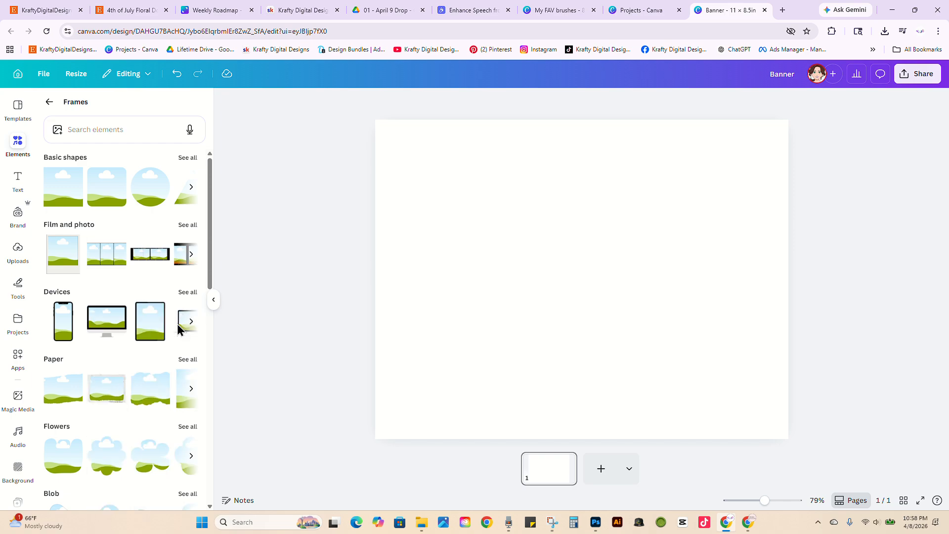
scroll(159, 285, down, 9)
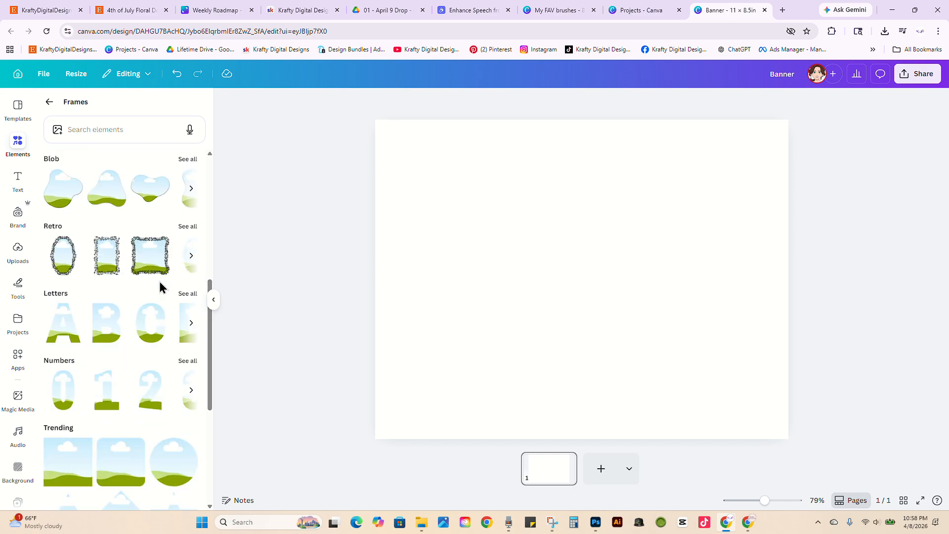
scroll(161, 275, down, 4)
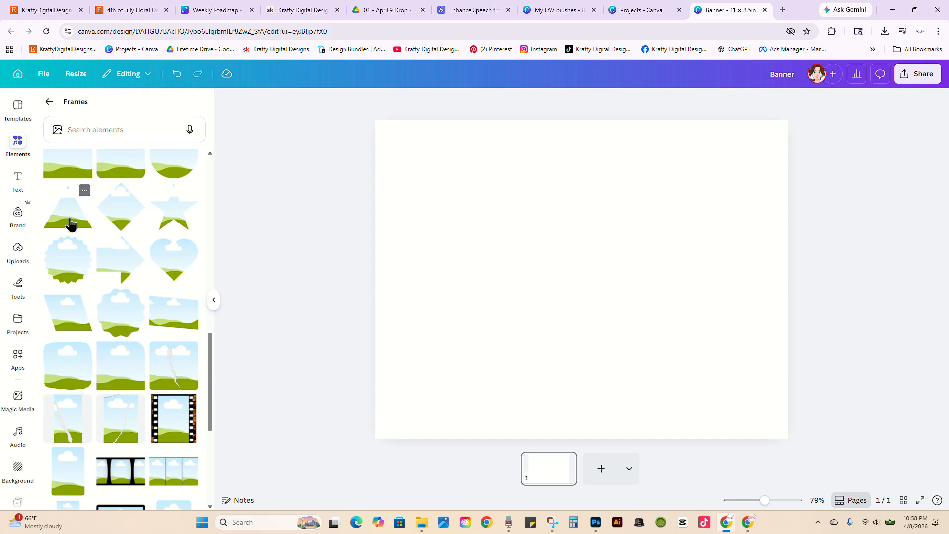
click(70, 227)
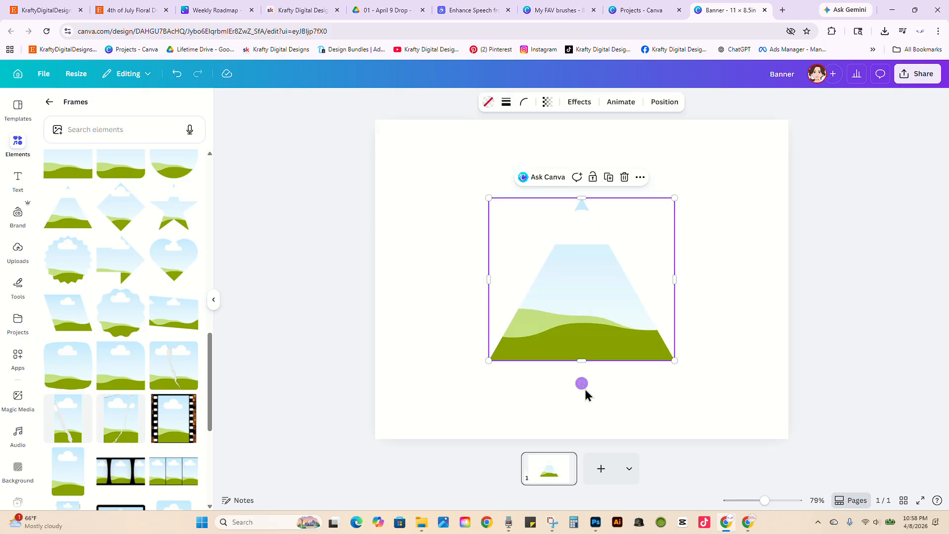
drag(581, 383, 582, 165)
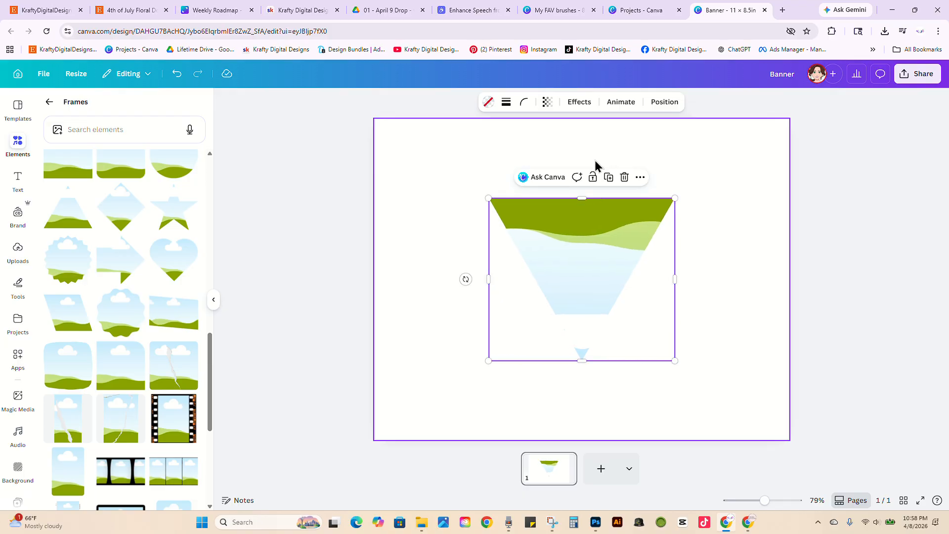
Step: Stretch the inverted triangle frame to about 7.55 in tall and place it on the left half of the page
click(673, 101)
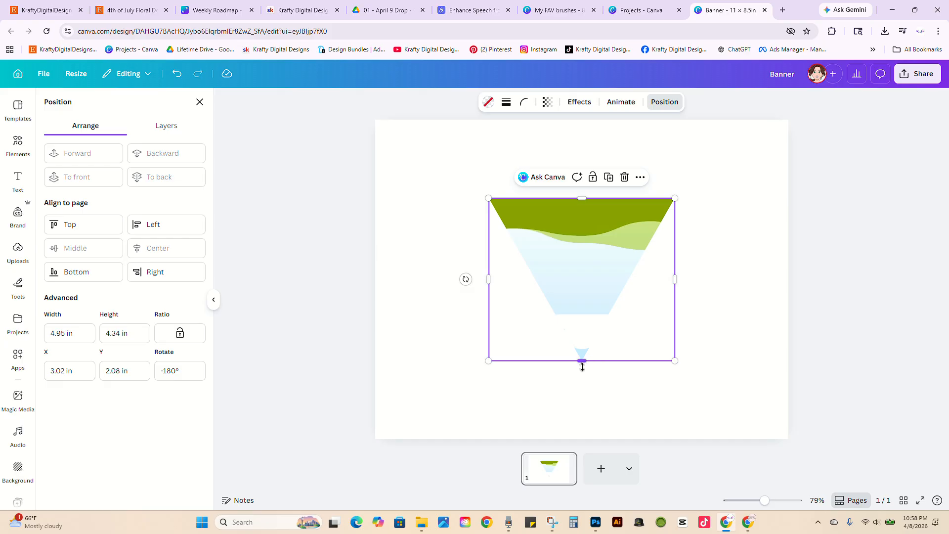
drag(582, 361, 580, 419)
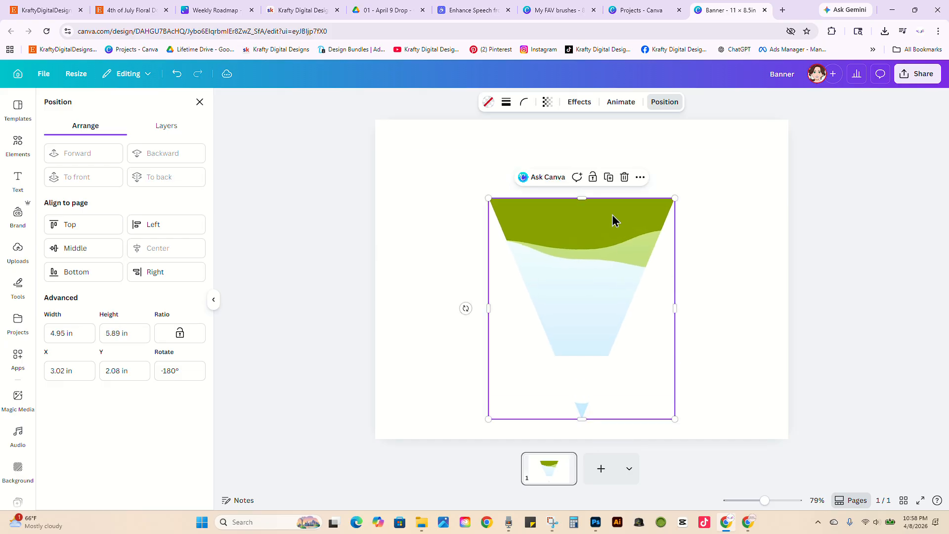
drag(590, 250, 520, 209)
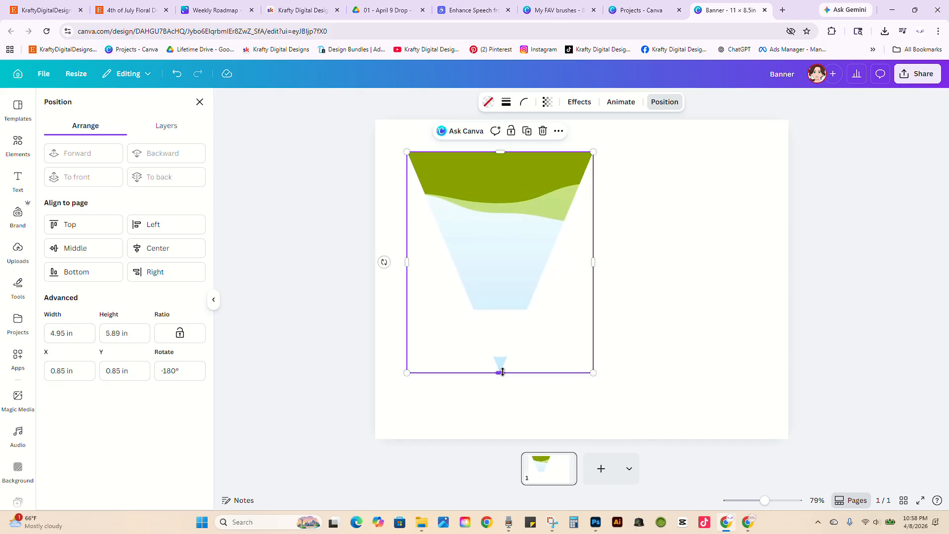
drag(500, 373, 508, 421)
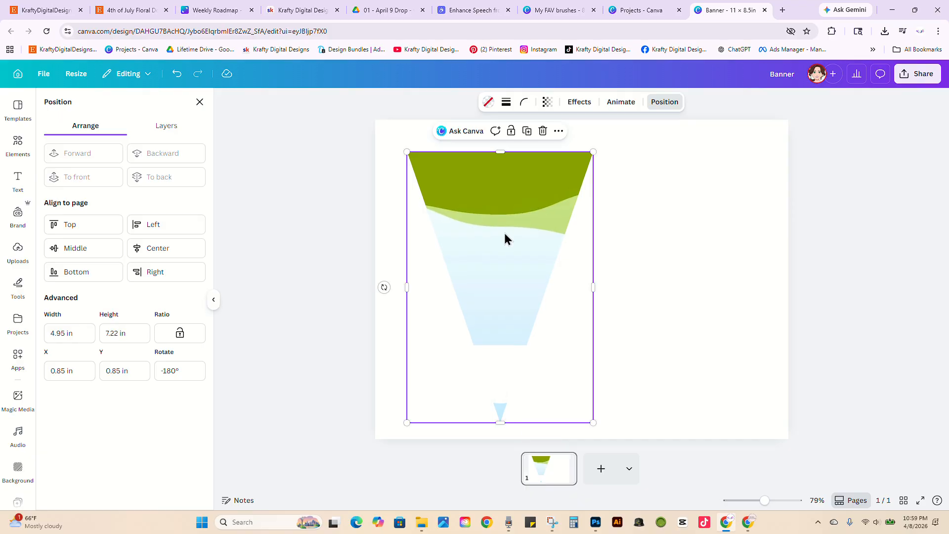
mouse_move(504, 234)
mouse_down()
mouse_move(502, 218)
mouse_move(498, 231)
mouse_up()
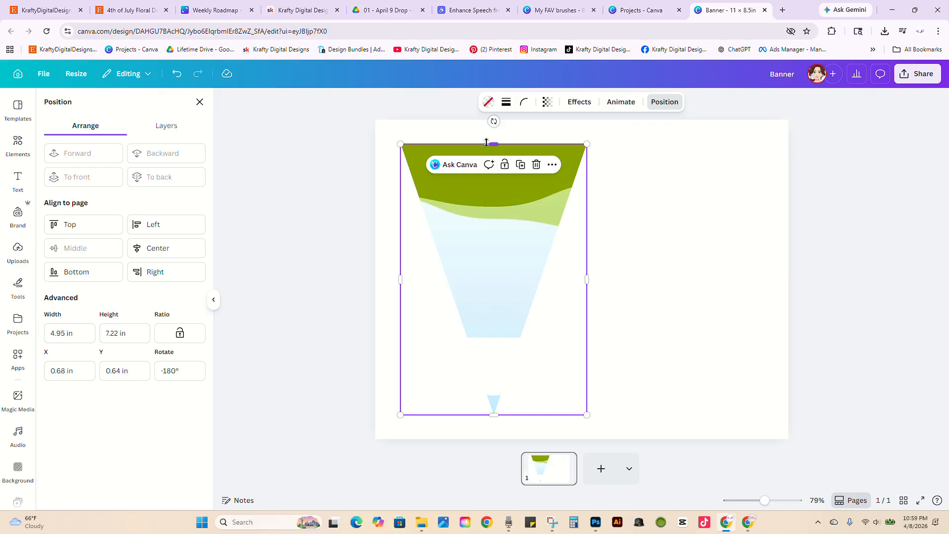
drag(491, 143, 492, 131)
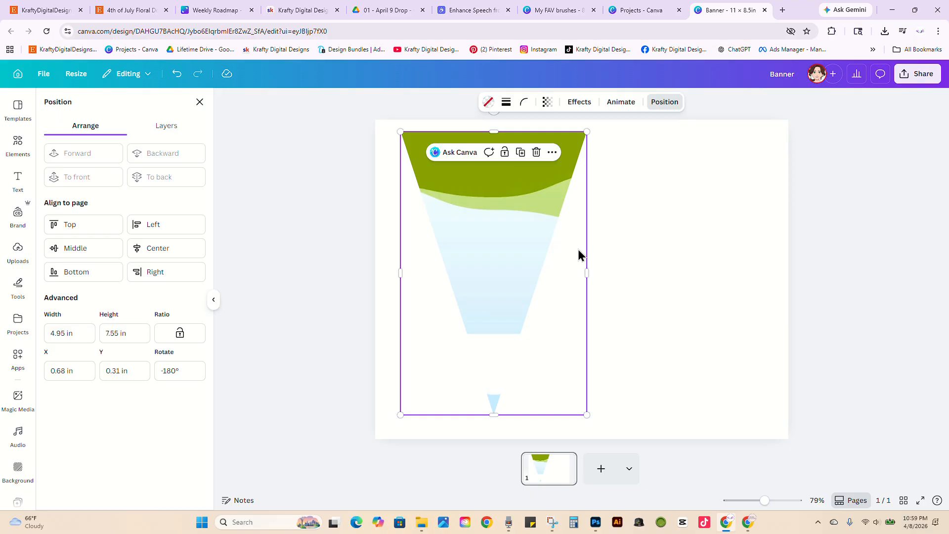
Step: Duplicate the triangle frame, place the copy beside the original, and center the pair on the page
click(520, 152)
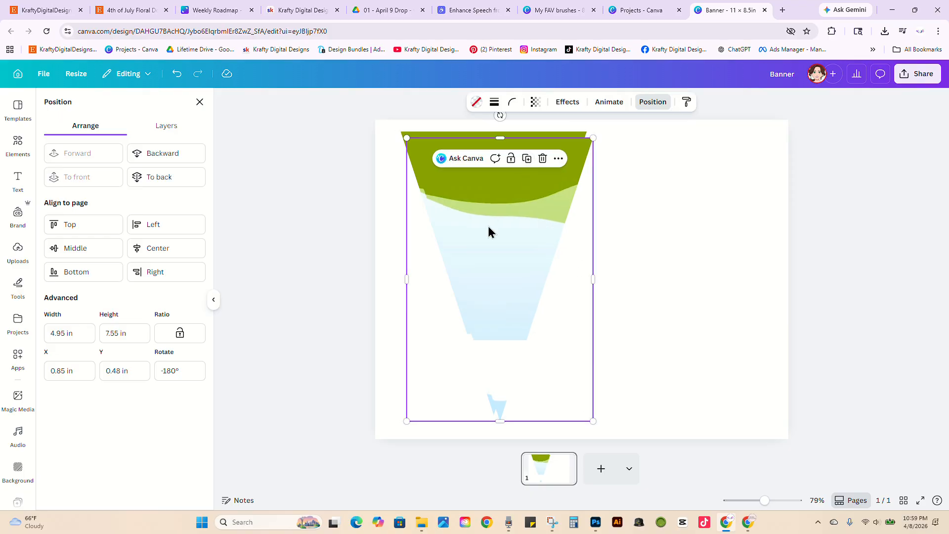
drag(488, 227, 650, 235)
click(347, 182)
drag(323, 155, 725, 273)
click(858, 209)
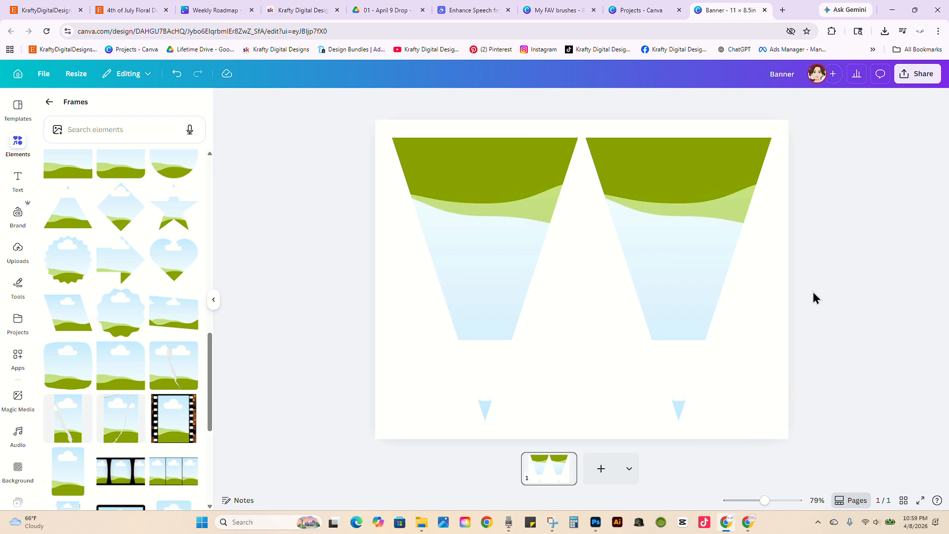
Step: Add a blank second page and search the frames for "banner"
click(602, 477)
scroll(149, 207, up, 4)
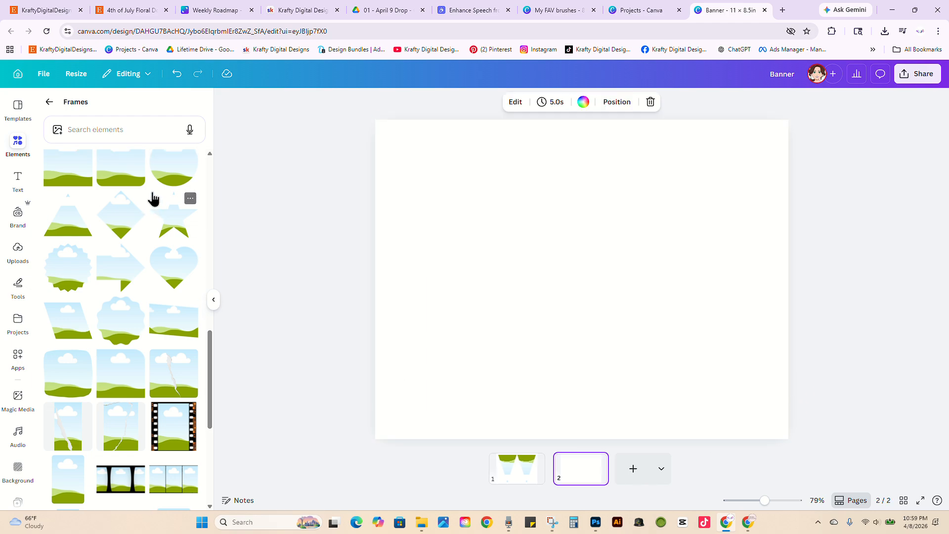
click(76, 123)
text(banner)
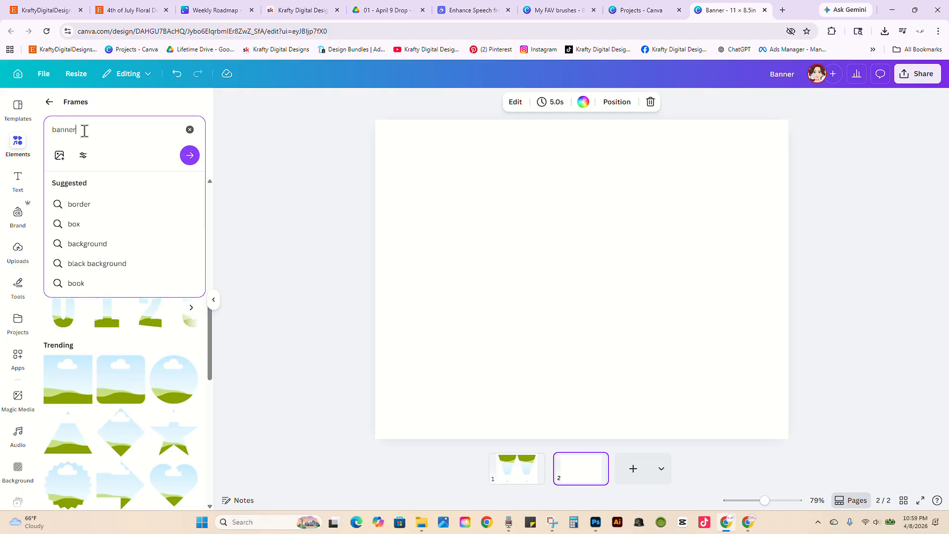
key(Return)
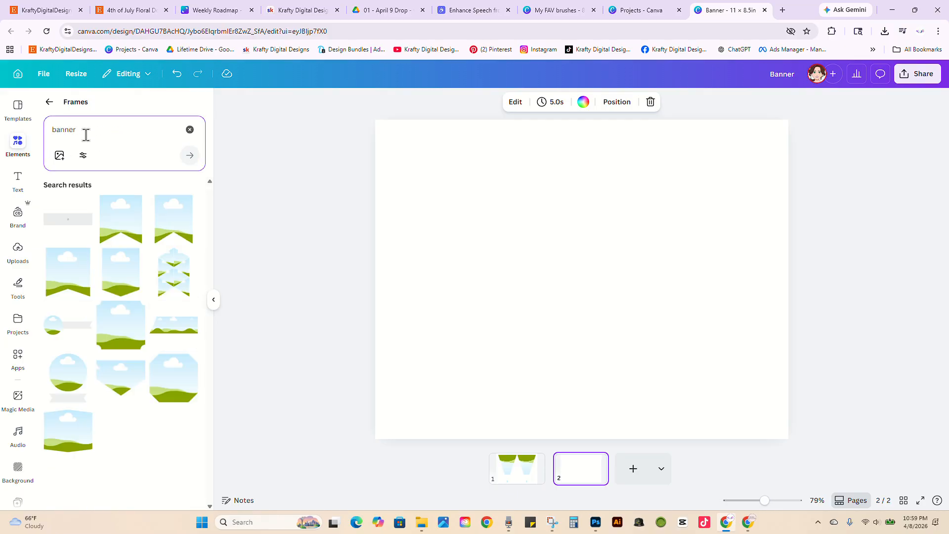
Step: Insert the narrow swallowtail banner frame on page 2, move it to the page's upper left, and stretch it wider and taller
click(173, 228)
drag(580, 258, 470, 198)
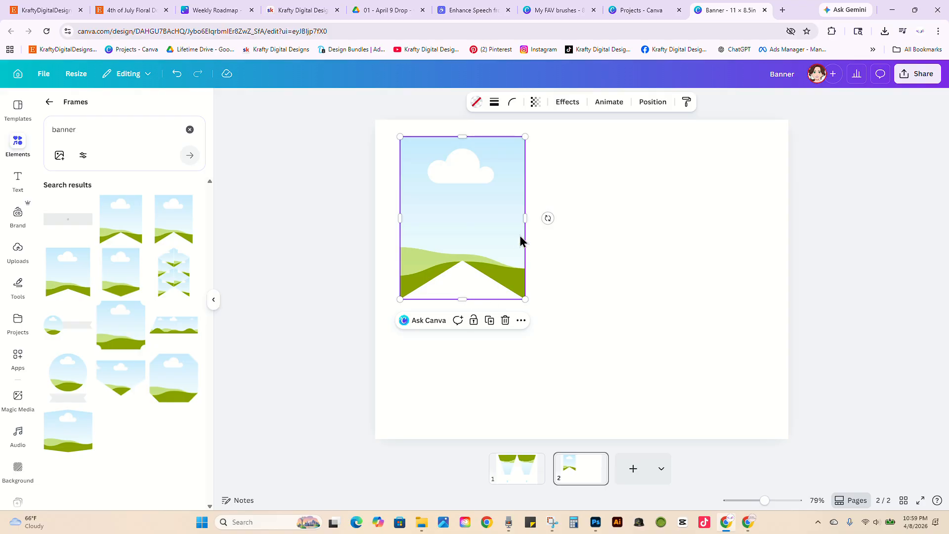
drag(525, 216, 543, 216)
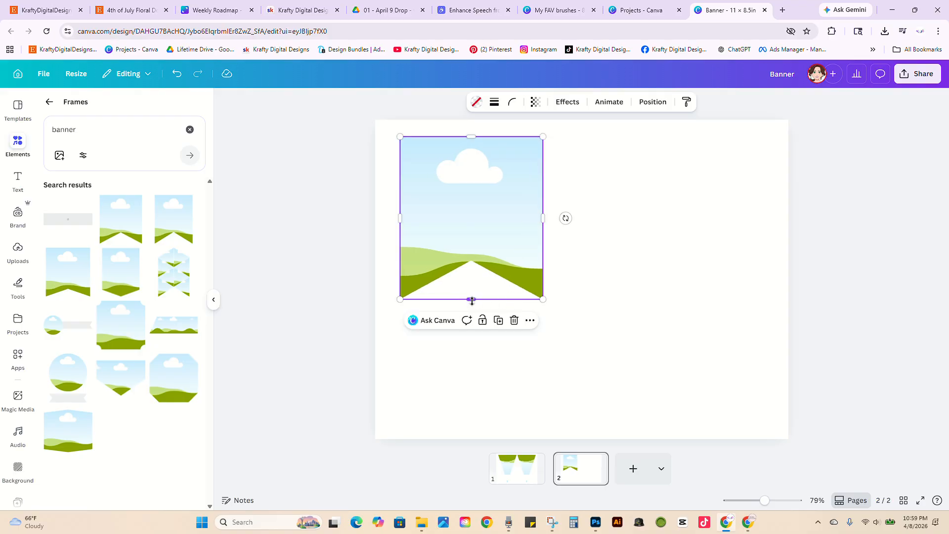
drag(471, 299, 468, 379)
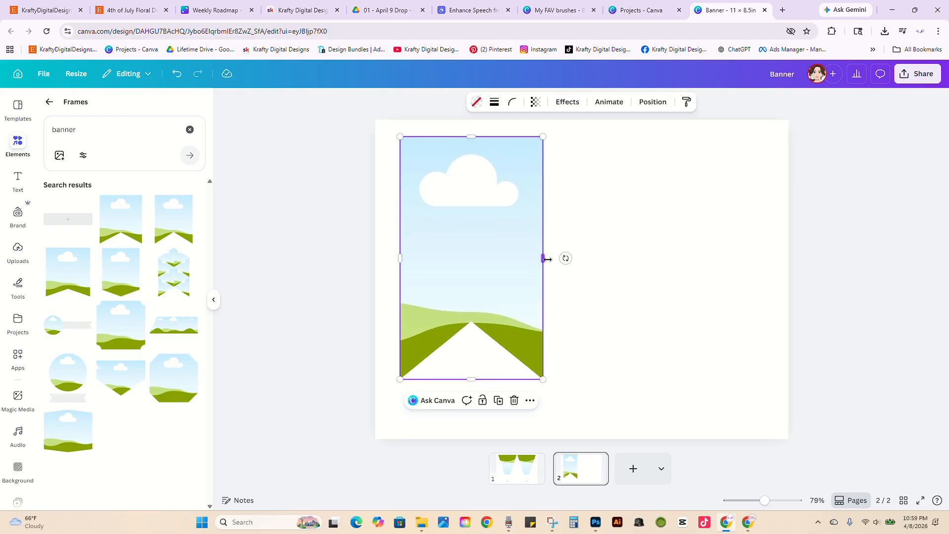
drag(543, 259, 563, 261)
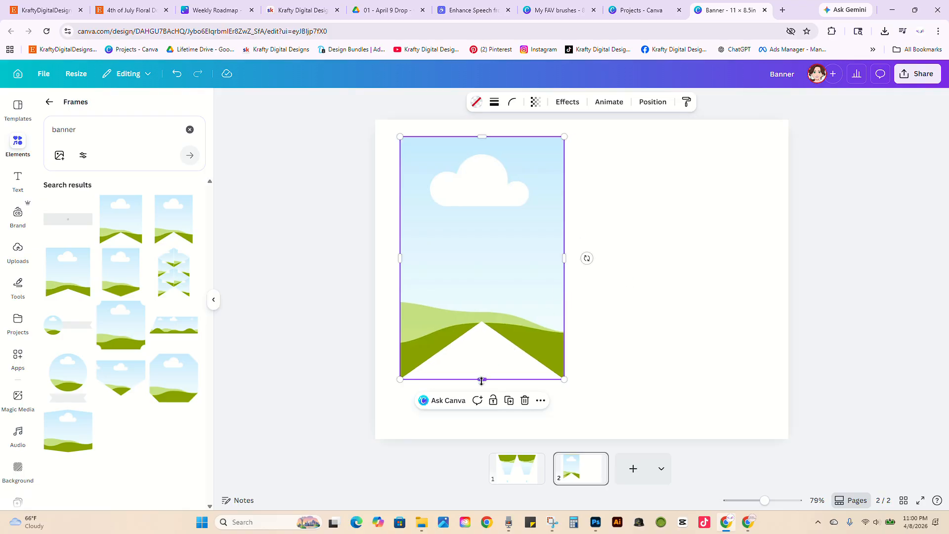
drag(481, 380, 481, 396)
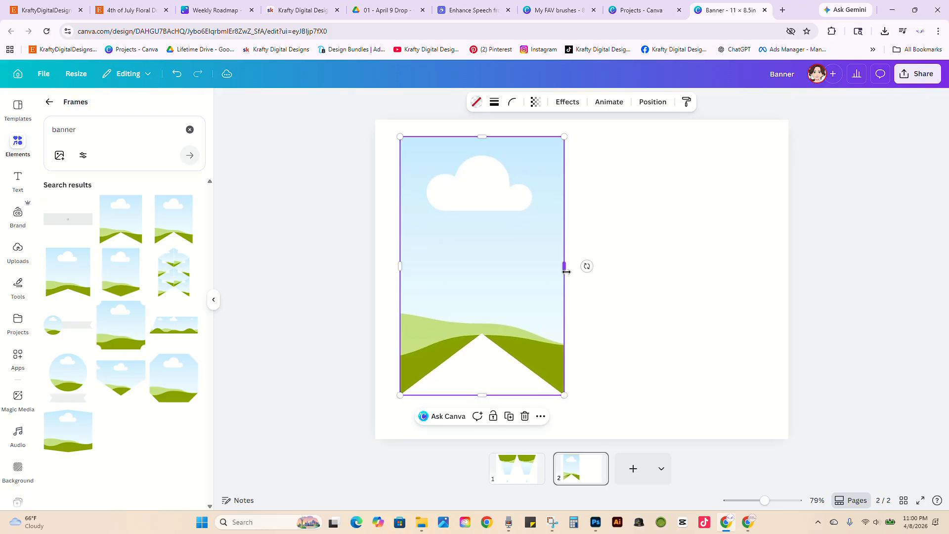
drag(566, 272, 583, 266)
click(648, 251)
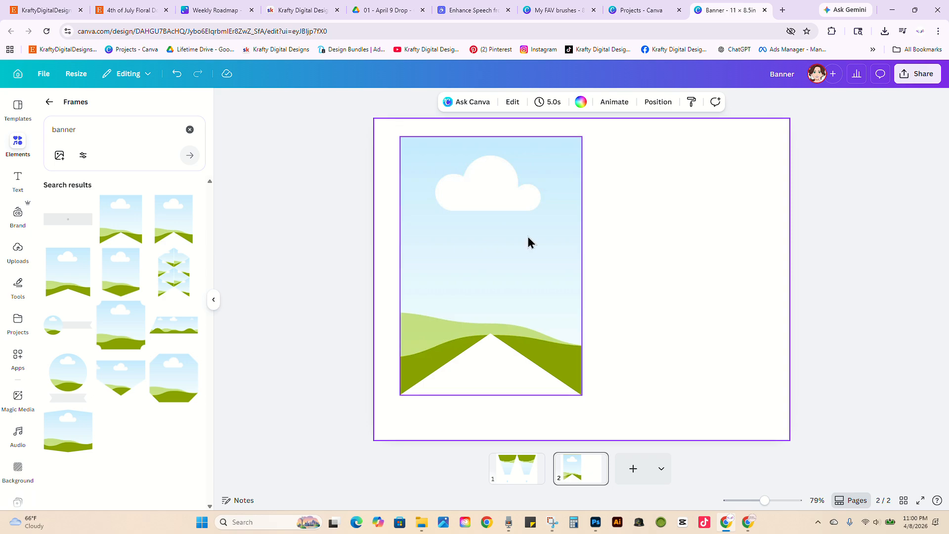
Step: Duplicate the swallowtail frame on page 2, set the copy beside the original, and center the pair on the page
drag(527, 236, 520, 250)
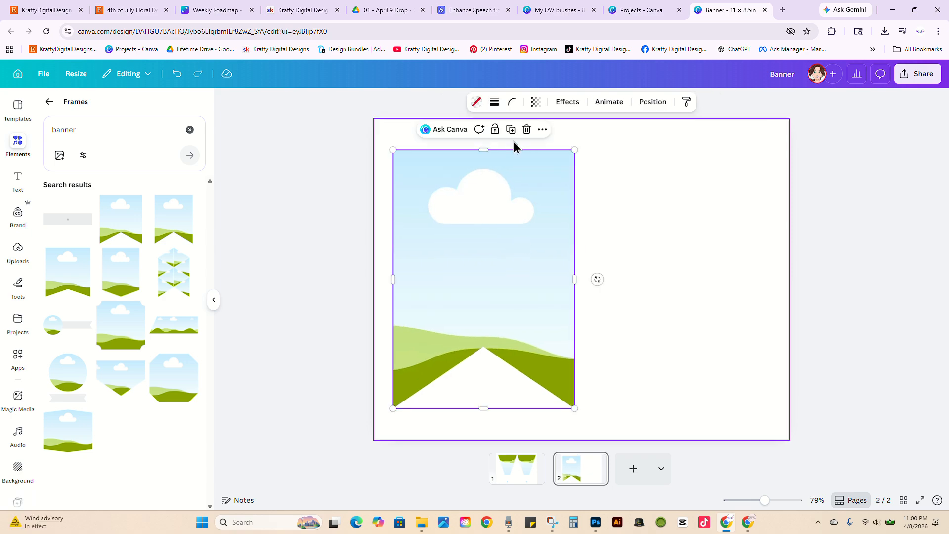
click(511, 129)
drag(461, 286, 649, 276)
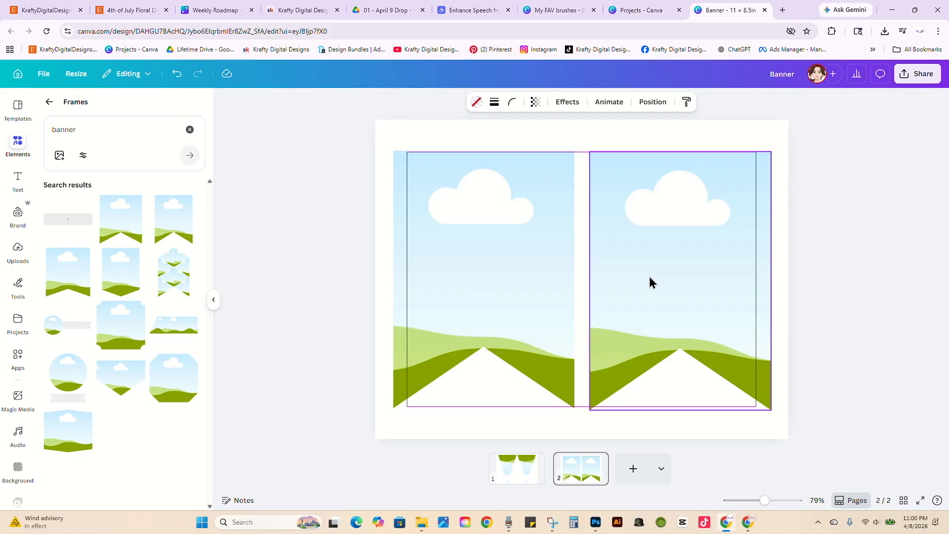
click(322, 206)
drag(307, 190, 793, 287)
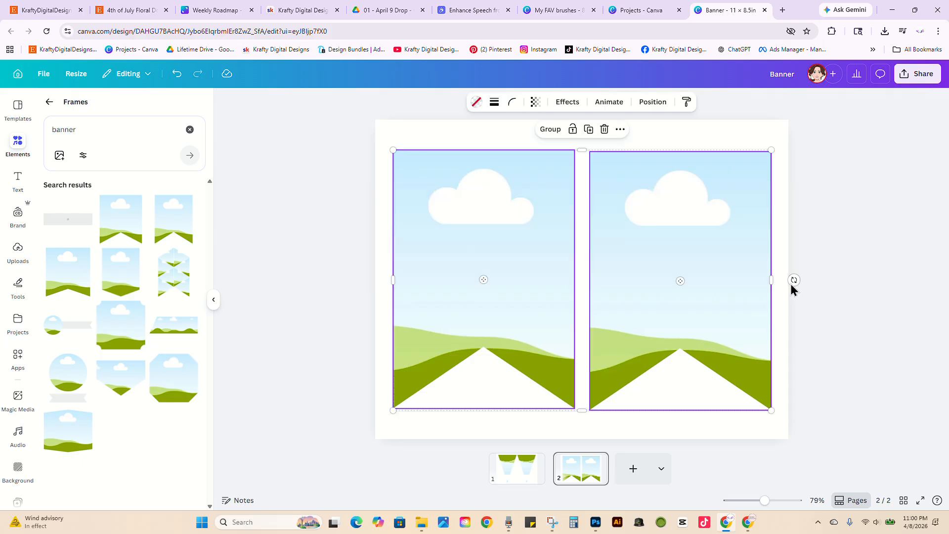
drag(720, 290, 719, 285)
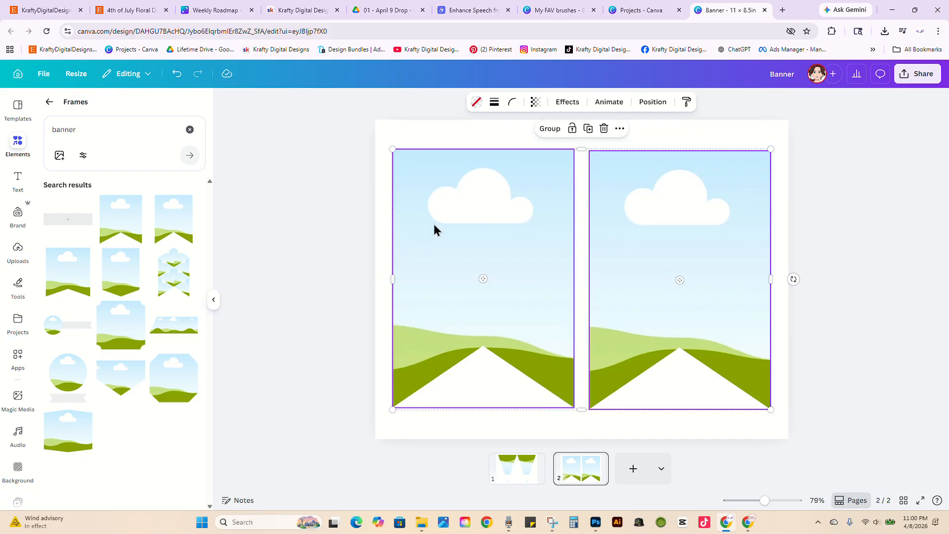
click(322, 211)
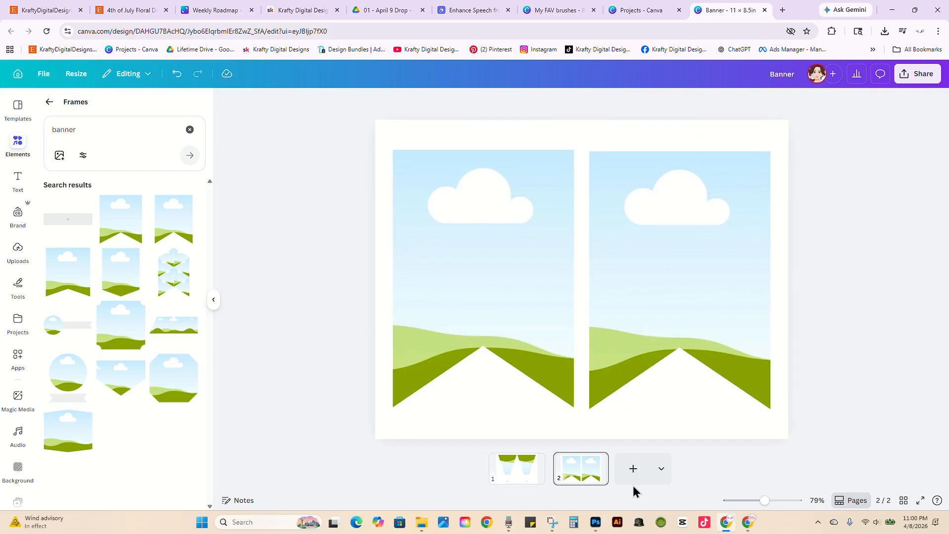
Step: Add a third page and insert the banner frame with a pointed bottom, enlarged on the left half of the page
click(633, 468)
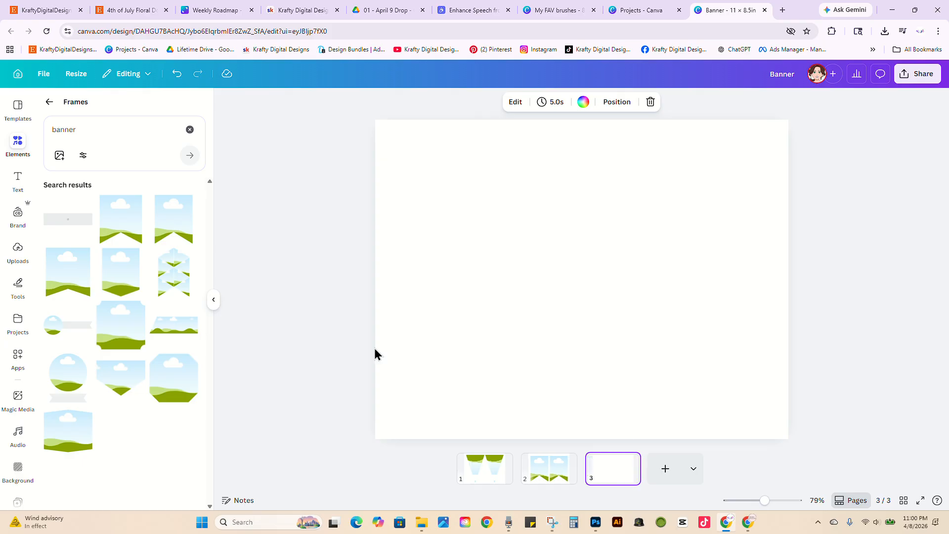
click(120, 277)
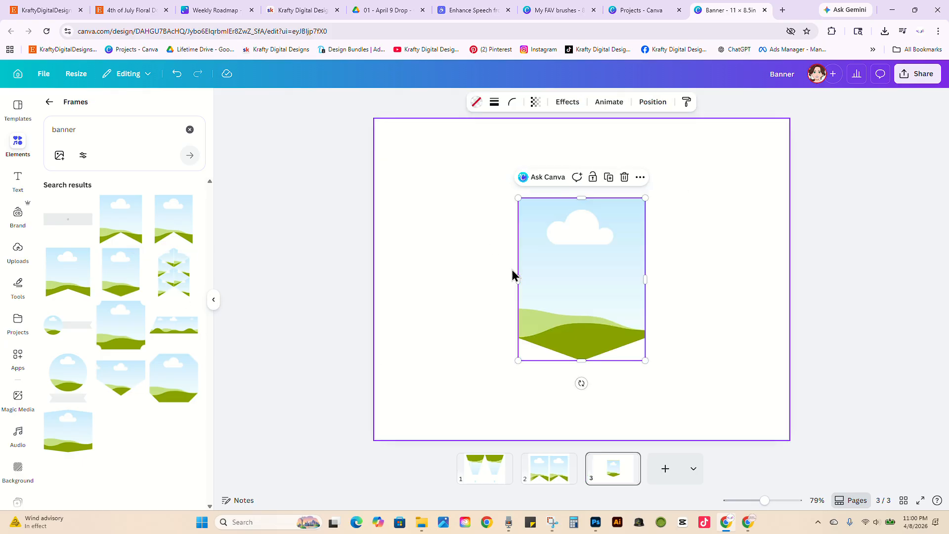
drag(595, 293, 483, 237)
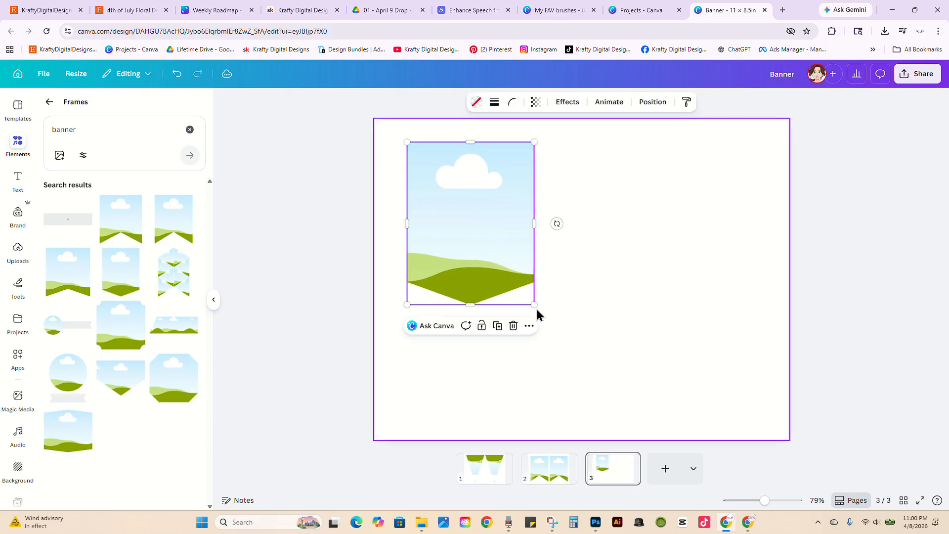
drag(539, 312, 604, 387)
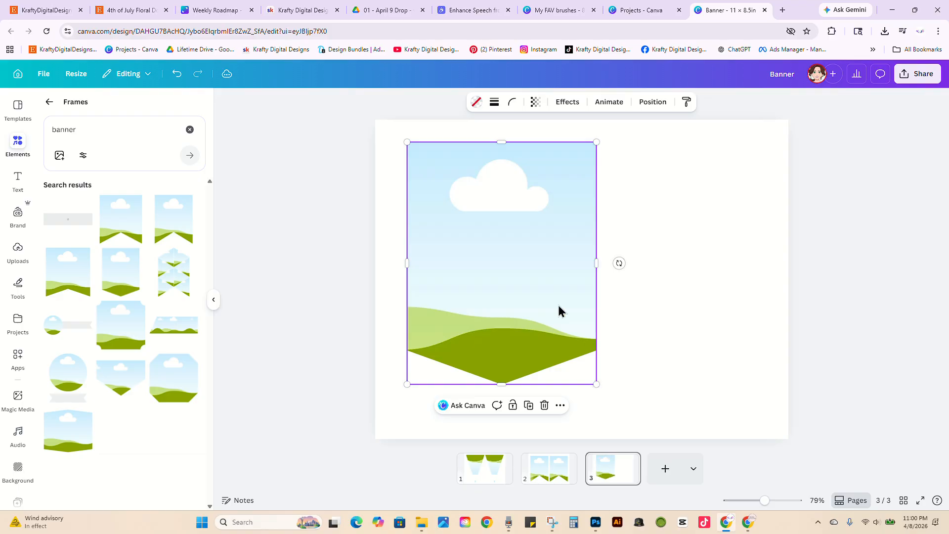
Step: Stretch the pointed banner frame on page 3 taller, then duplicate it and set the copy beside the original
drag(559, 305, 548, 305)
drag(489, 382, 490, 399)
click(517, 420)
drag(459, 216, 633, 212)
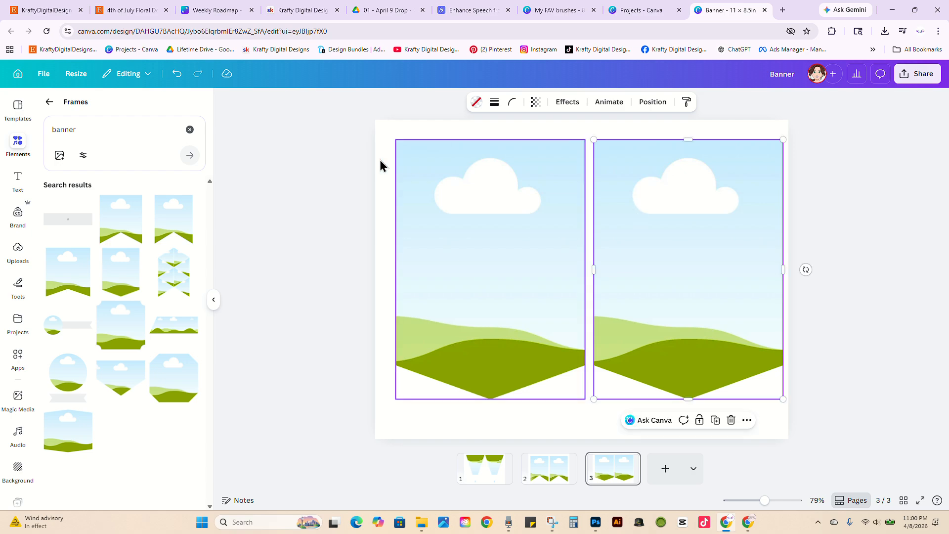
Step: Select both pointed frames on page 3 and center the pair on the page
click(322, 154)
drag(322, 153, 734, 258)
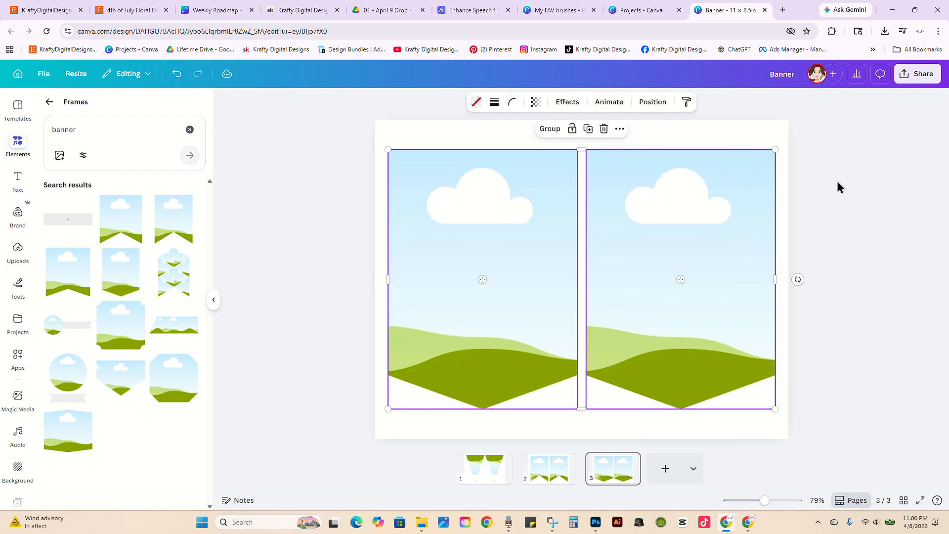
click(838, 182)
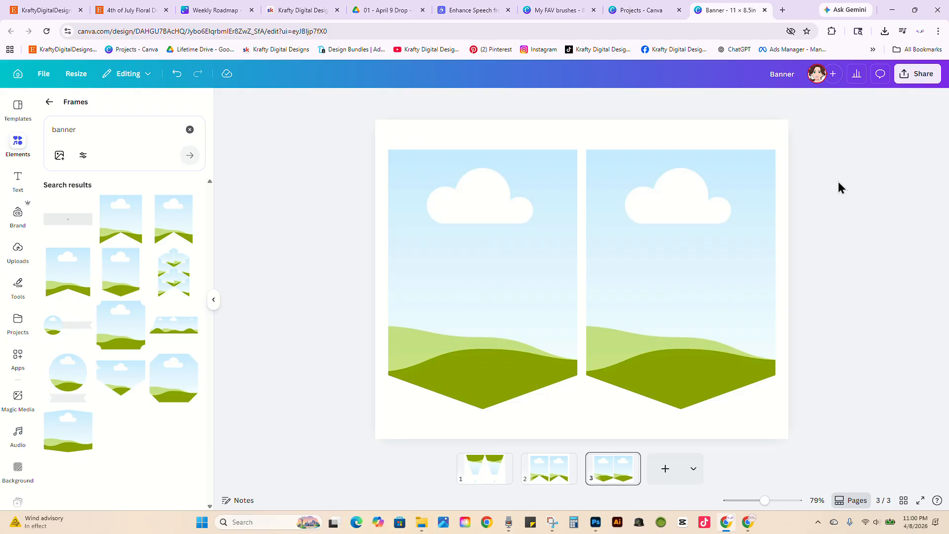
Step: Clear the frame search, then open the Google Drive app and connect it to the account
click(190, 130)
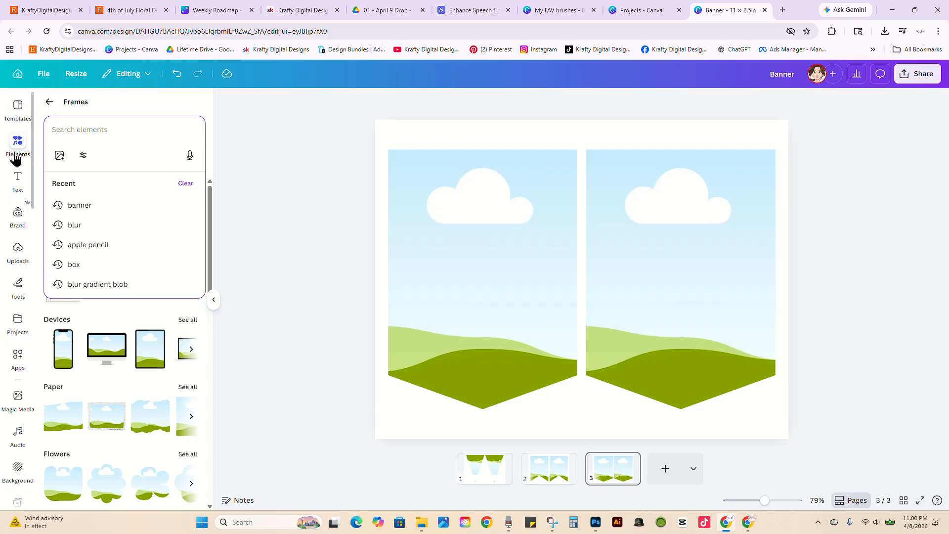
click(18, 249)
click(18, 250)
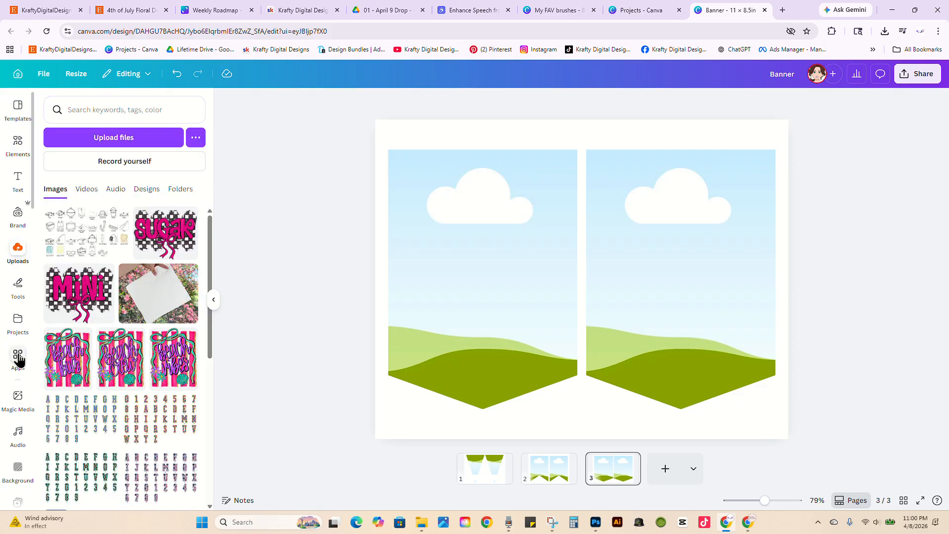
click(18, 323)
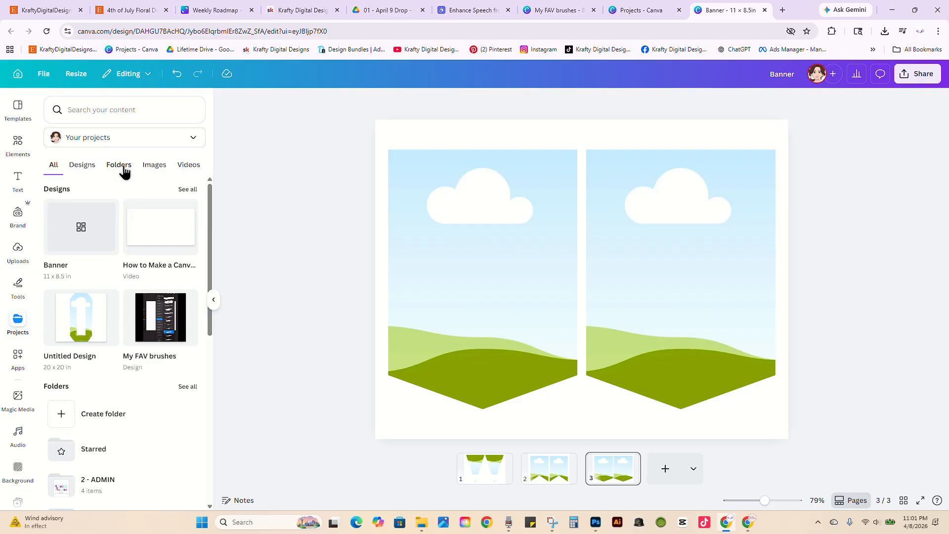
click(18, 359)
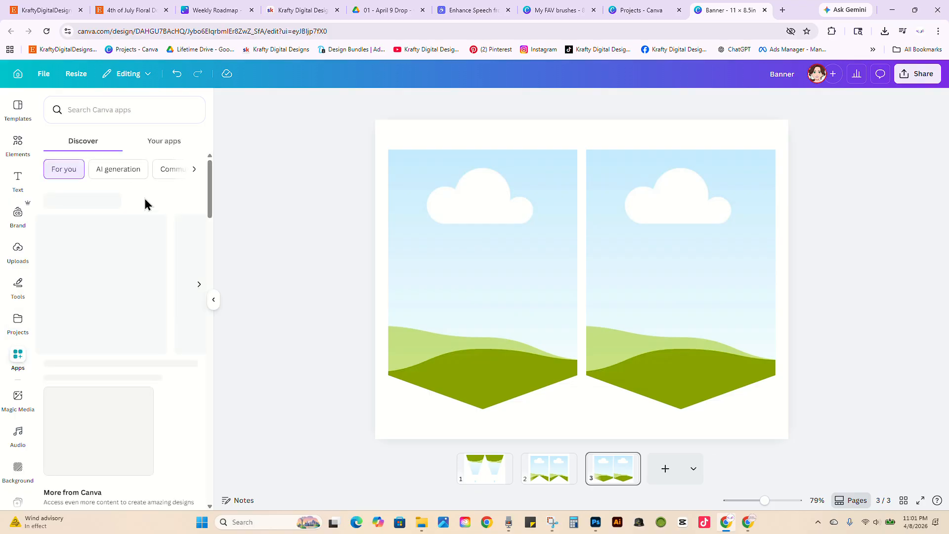
click(155, 149)
click(64, 174)
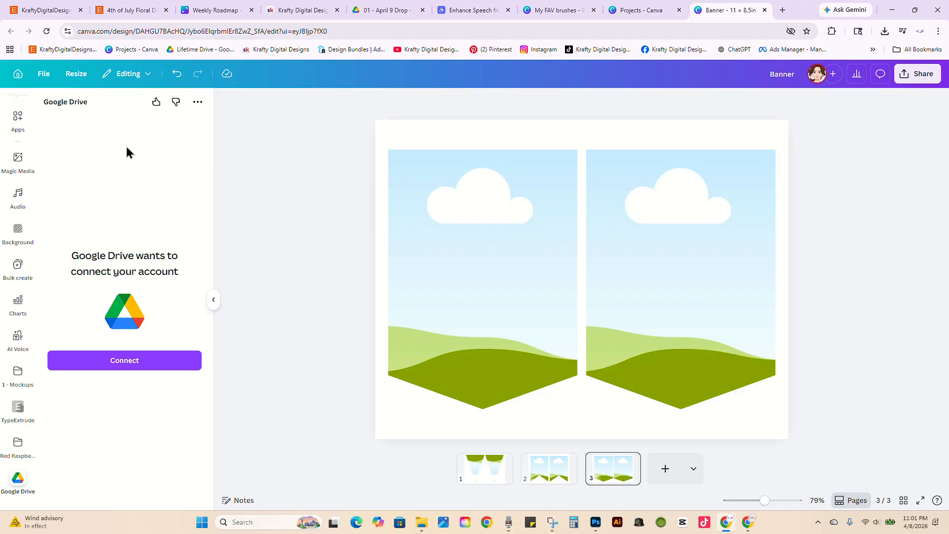
click(152, 371)
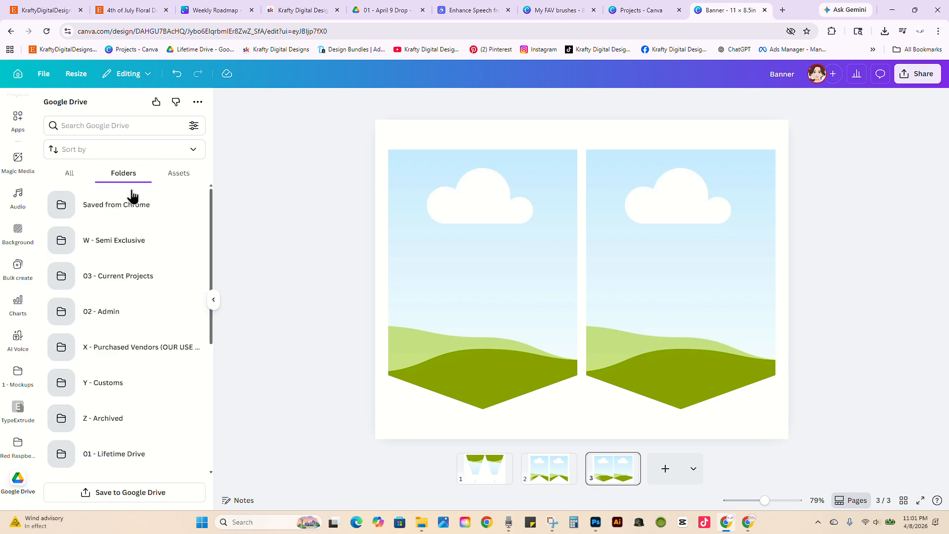
Step: Open the 07 - Seamless Patterns folder inside 01 - Lifetime Drive on Google Drive
scroll(137, 328, down, 3)
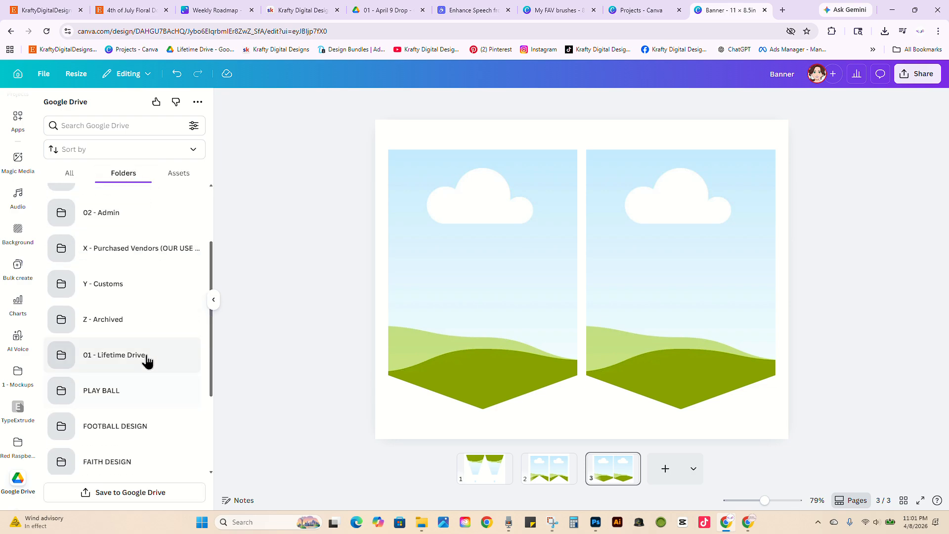
click(147, 360)
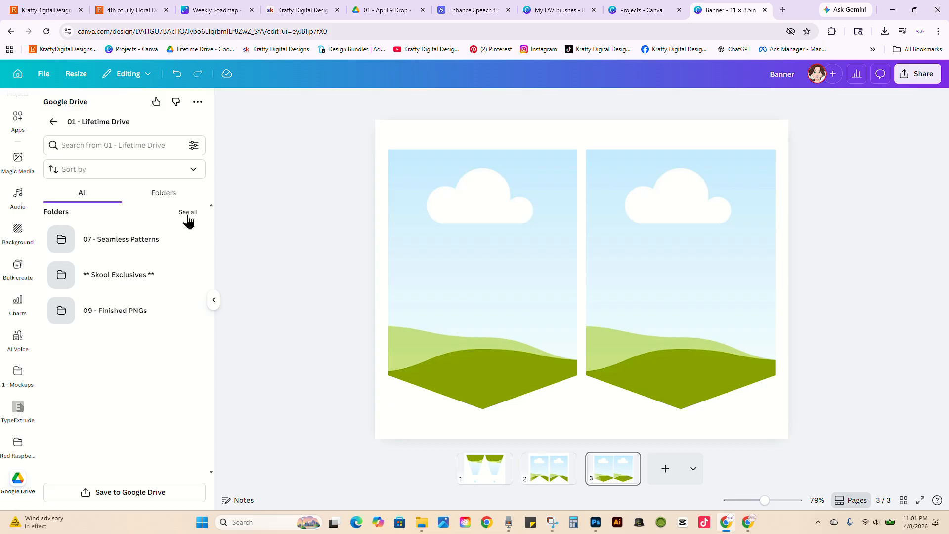
click(140, 238)
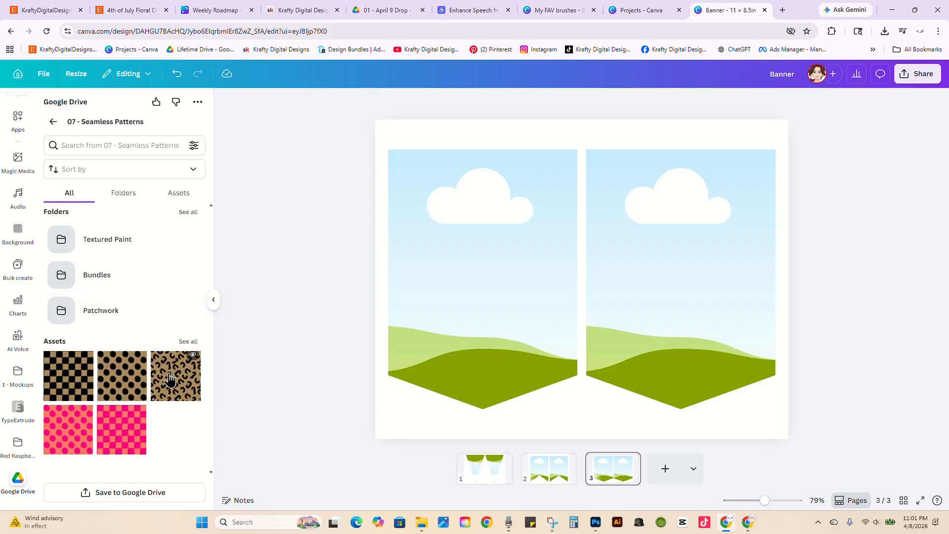
Step: Fill both triangle frames on page 1 with the black and tan checkered pattern
click(477, 475)
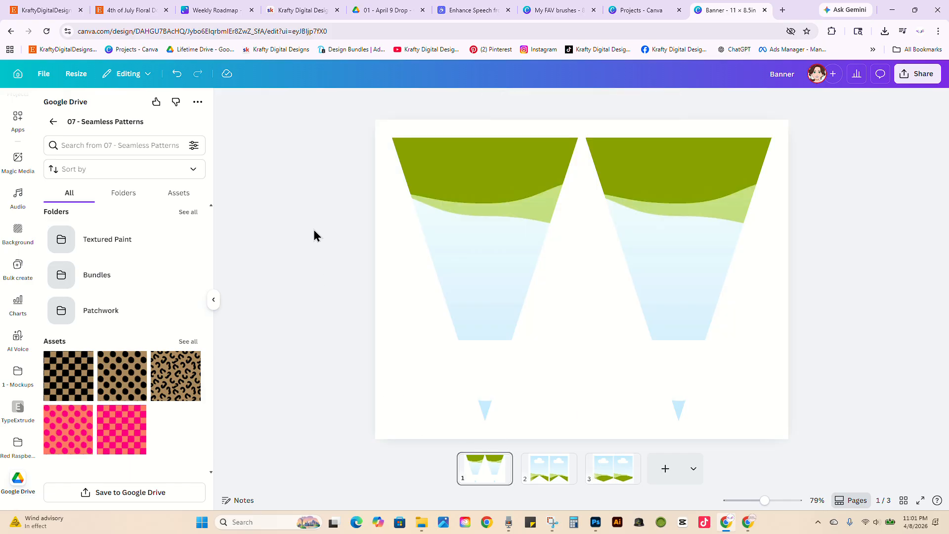
drag(67, 384, 530, 240)
drag(69, 376, 681, 195)
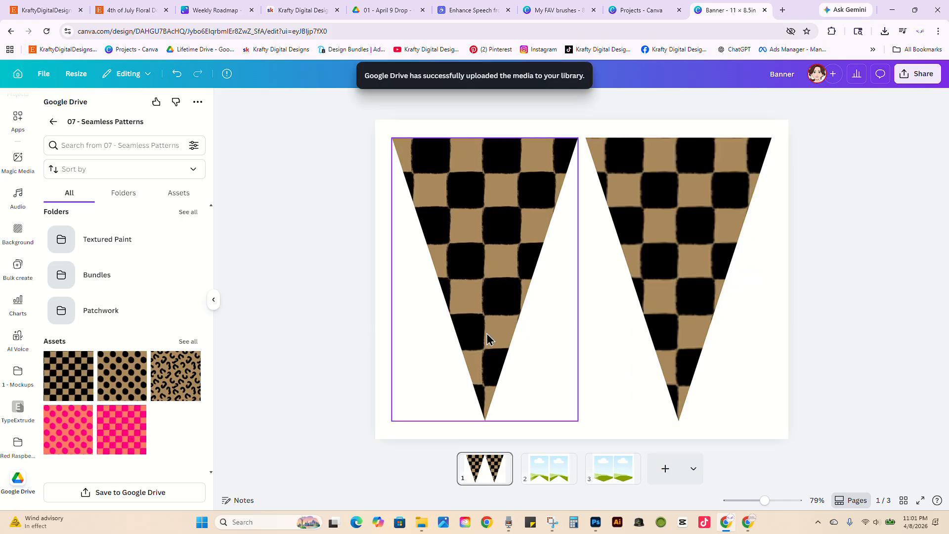
Step: Add a solid border with a stroke weight of 9 to the left checkered triangle on page 1
click(507, 188)
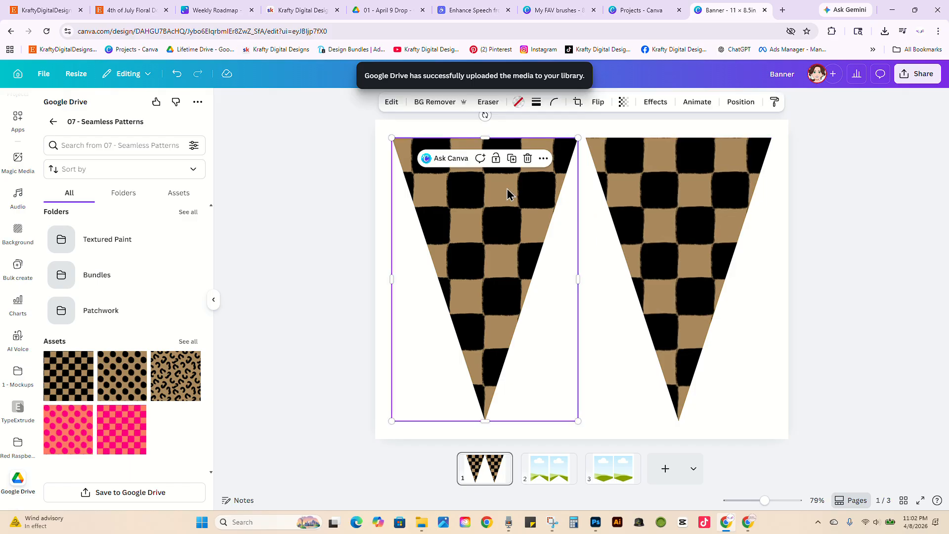
click(537, 102)
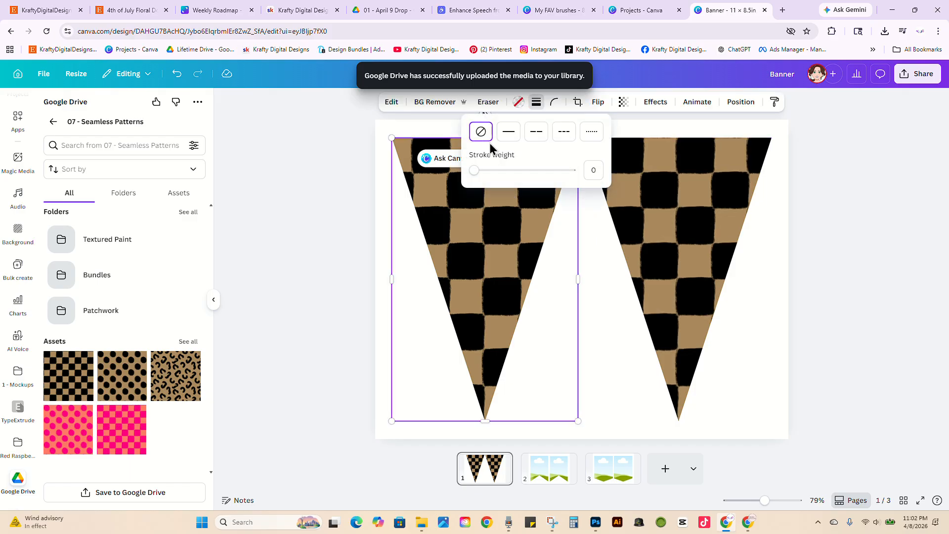
click(505, 133)
drag(478, 170, 483, 170)
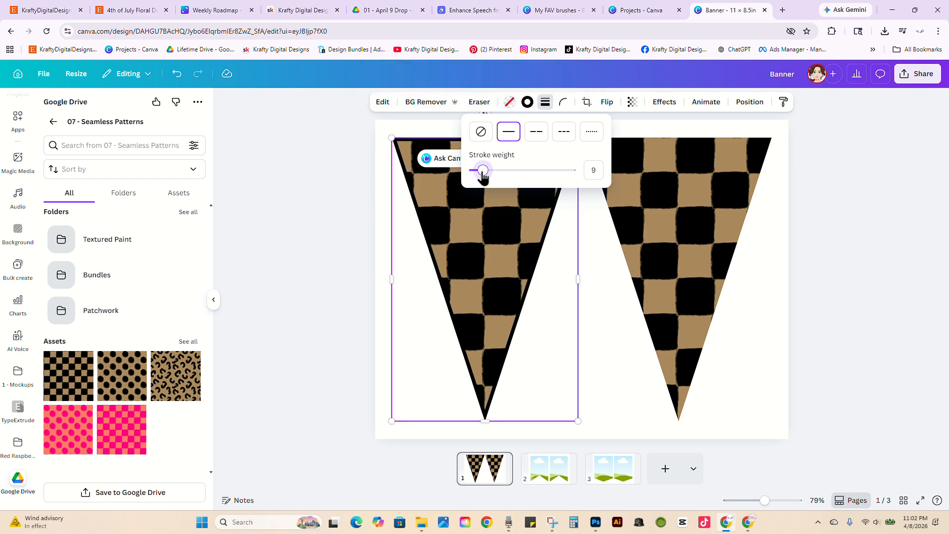
Step: Copy the left triangle's style onto the right checkered triangle on page 1
click(780, 102)
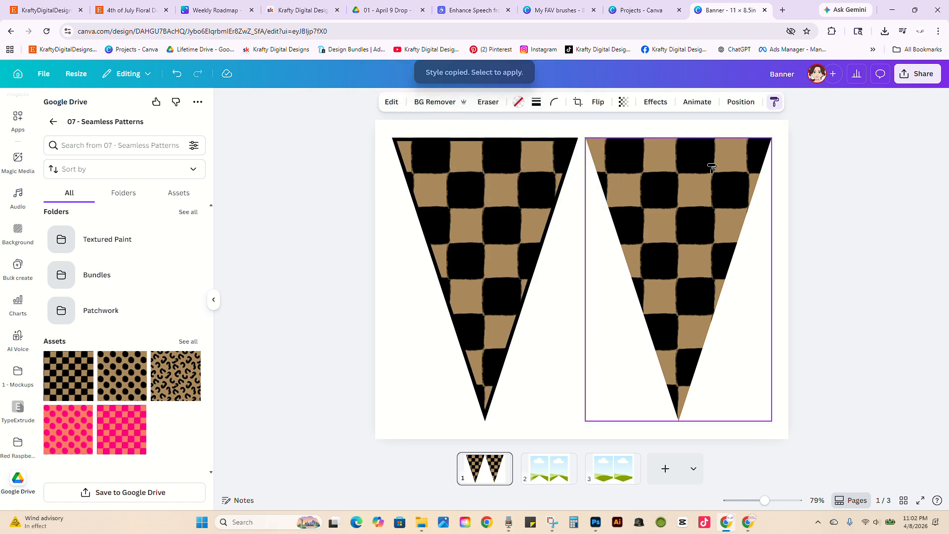
click(731, 183)
click(819, 144)
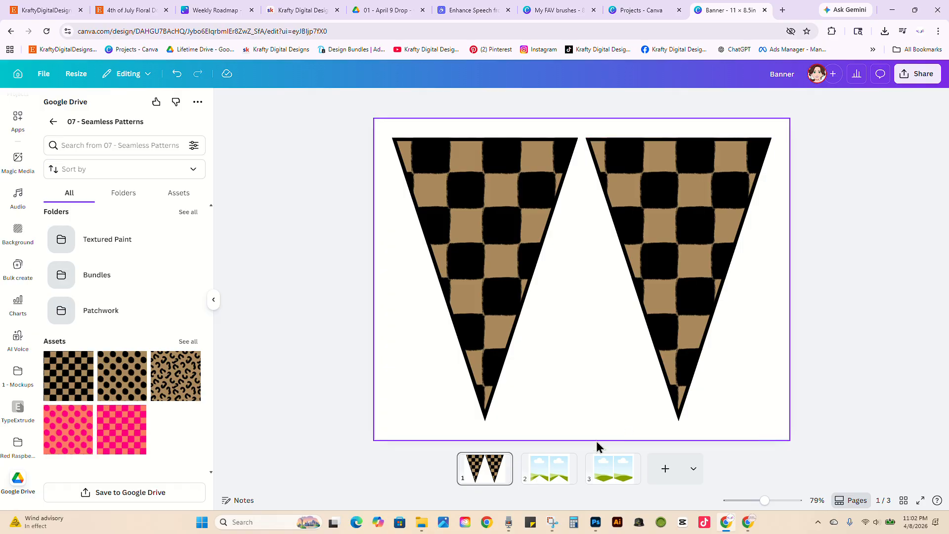
Step: Duplicate page 1 and fill both triangles on the copy with the black and tan polka-dot pattern
click(502, 461)
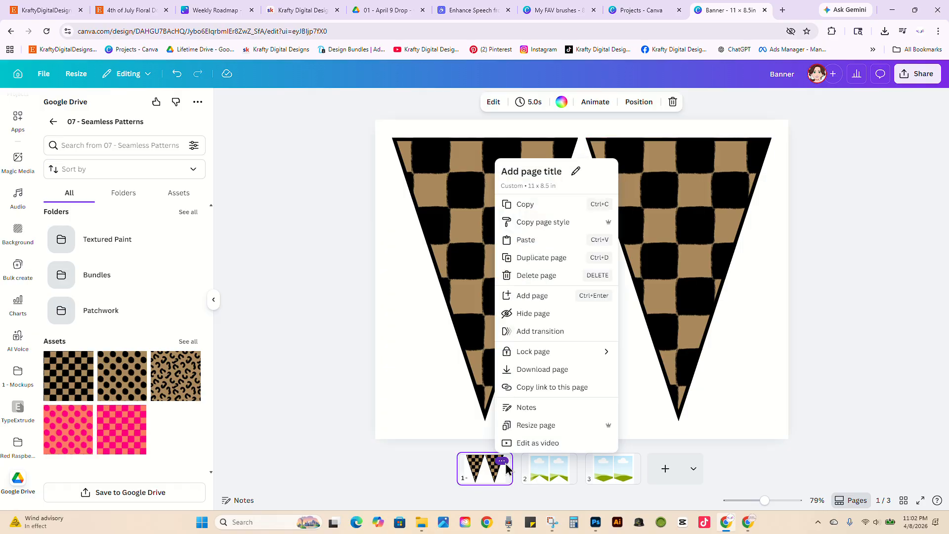
click(549, 258)
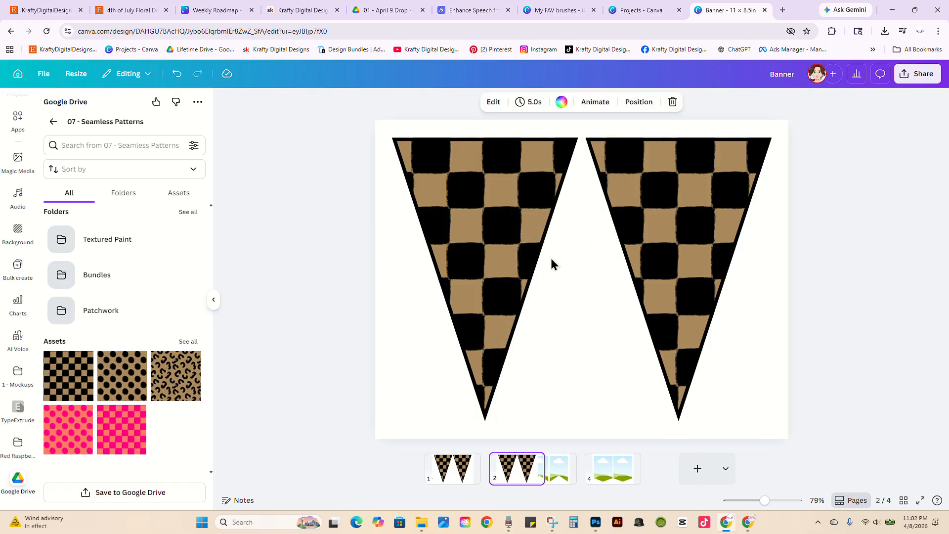
drag(139, 366, 488, 235)
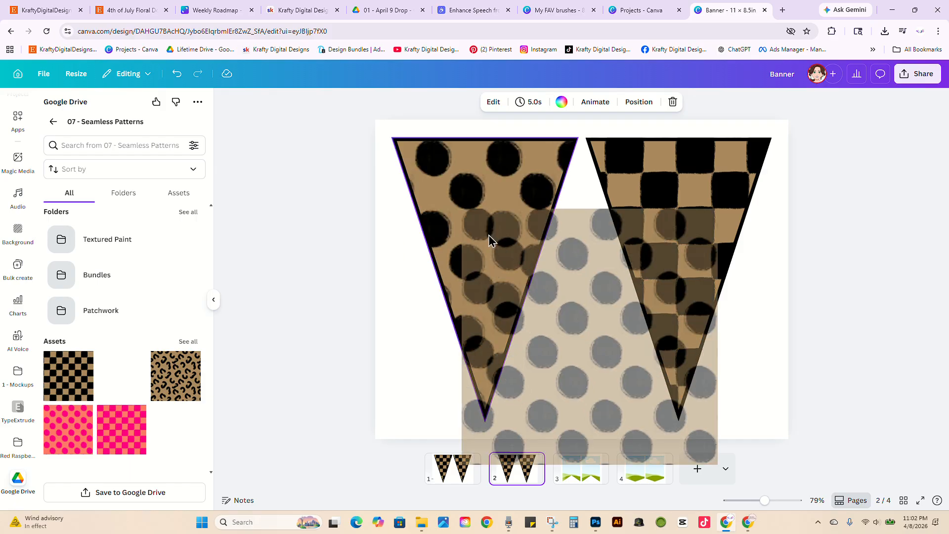
drag(142, 381, 674, 228)
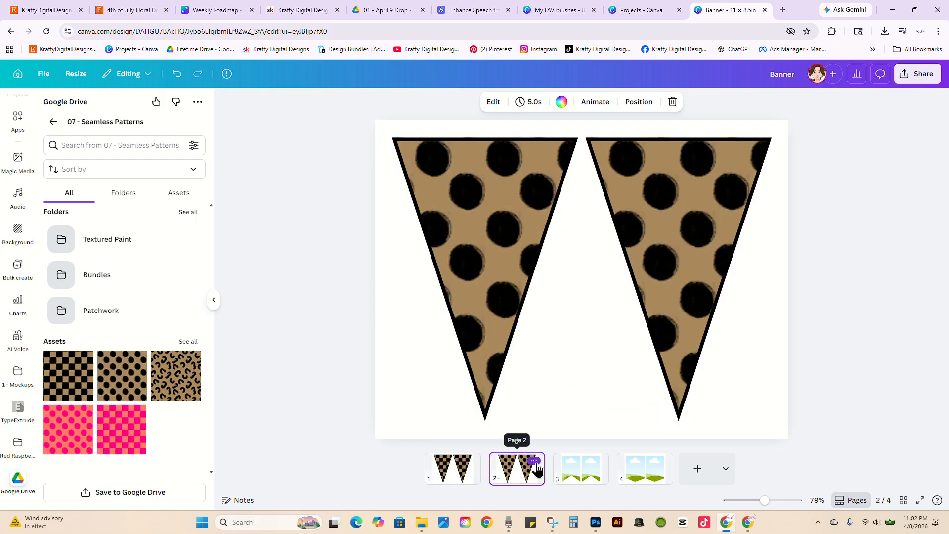
Step: Duplicate the polka-dot page and fill both triangles on the copy with the black and tan leopard pattern
click(534, 461)
click(573, 257)
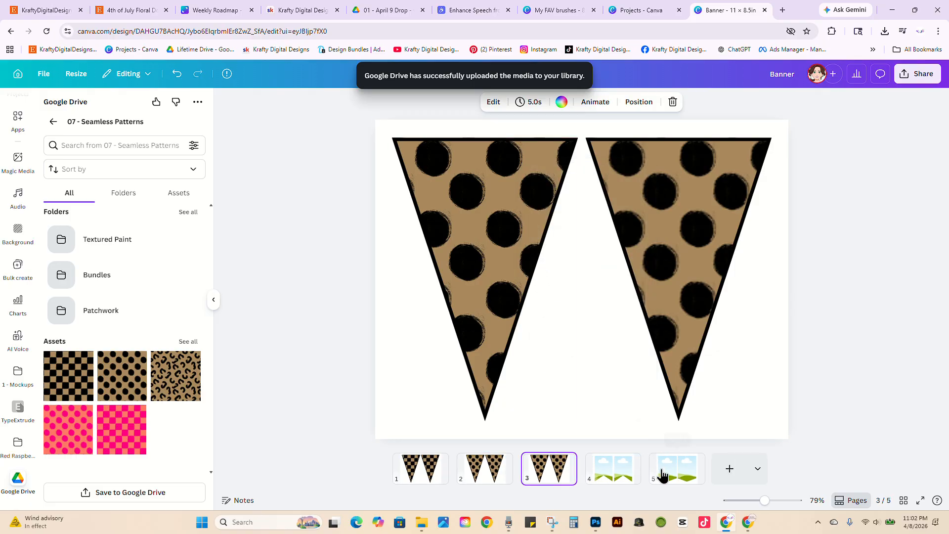
drag(165, 378, 613, 247)
drag(170, 378, 433, 232)
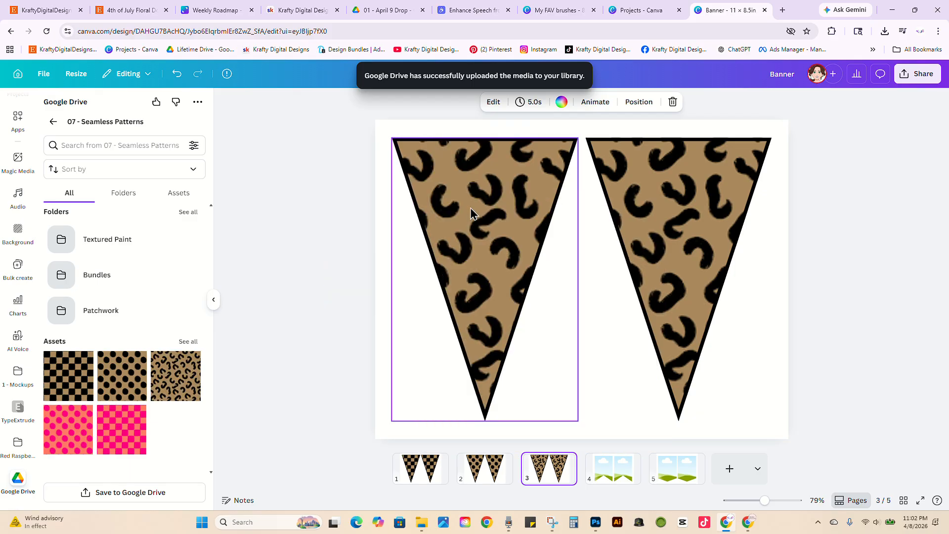
click(317, 370)
Step: Copy the style of the checkered triangle on page 1 onto both swallowtail frames on page 4
click(483, 472)
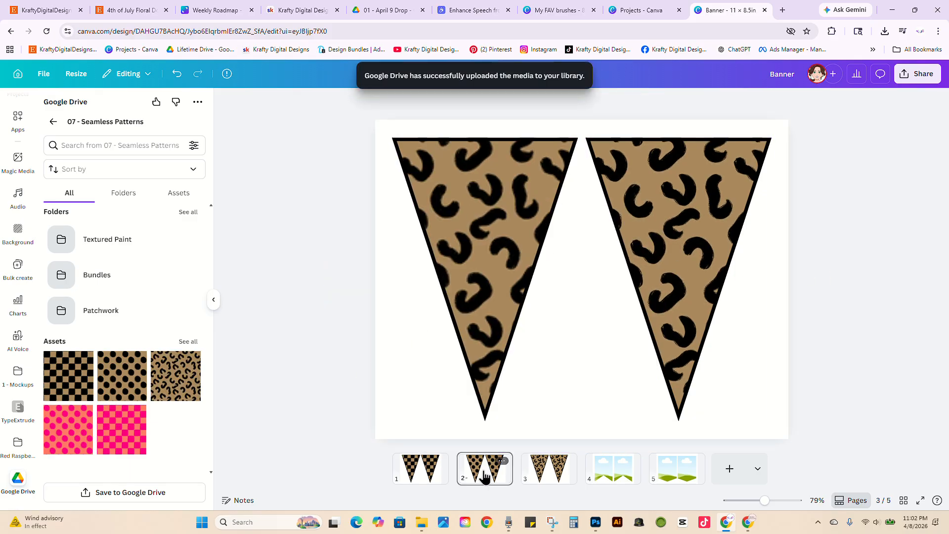
click(424, 472)
click(487, 472)
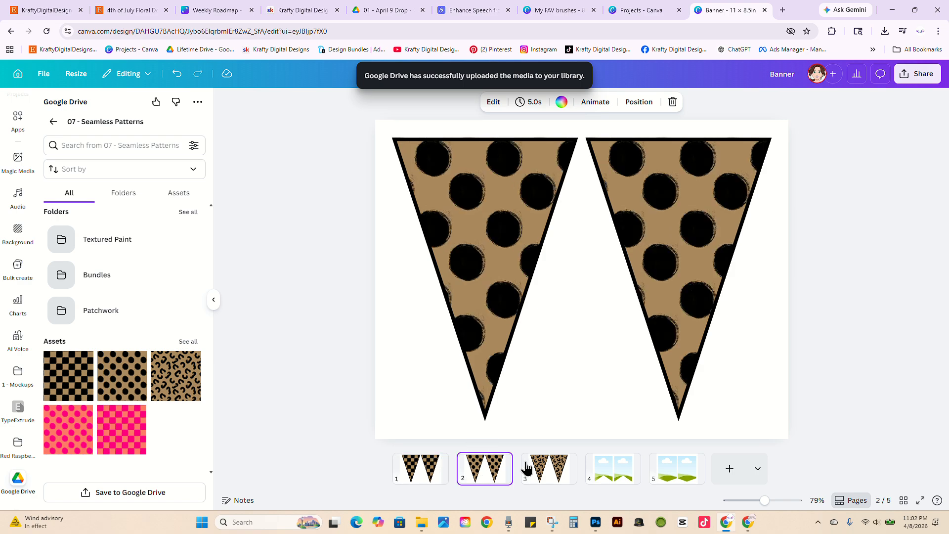
click(553, 471)
click(618, 475)
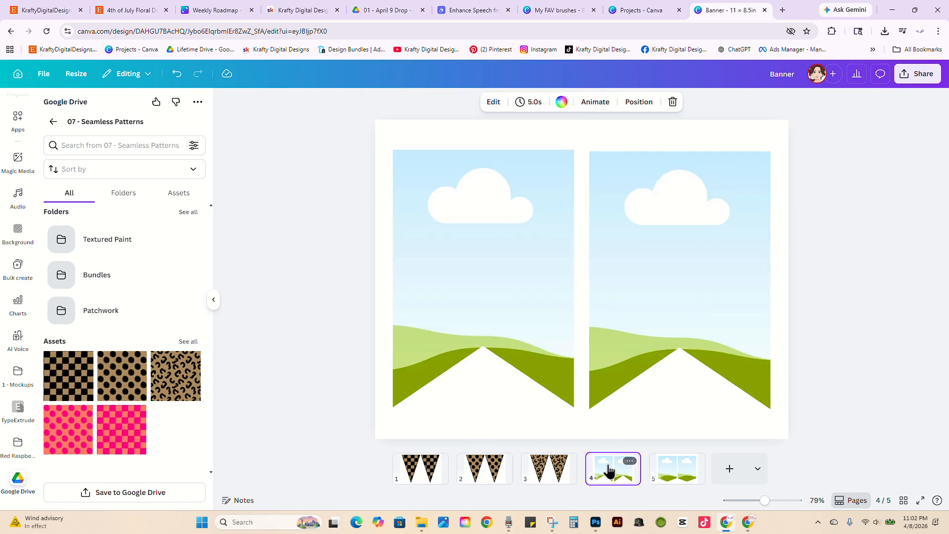
click(420, 474)
click(666, 157)
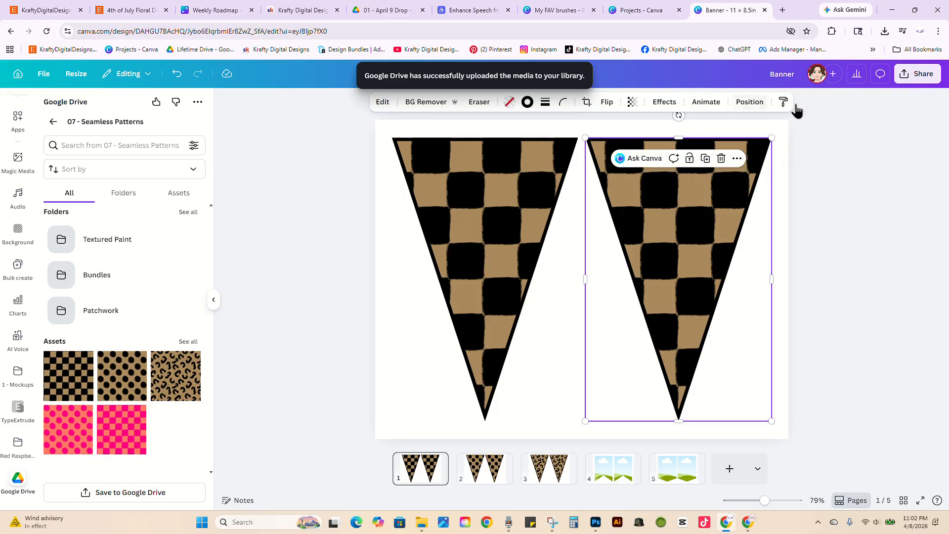
click(783, 102)
click(602, 469)
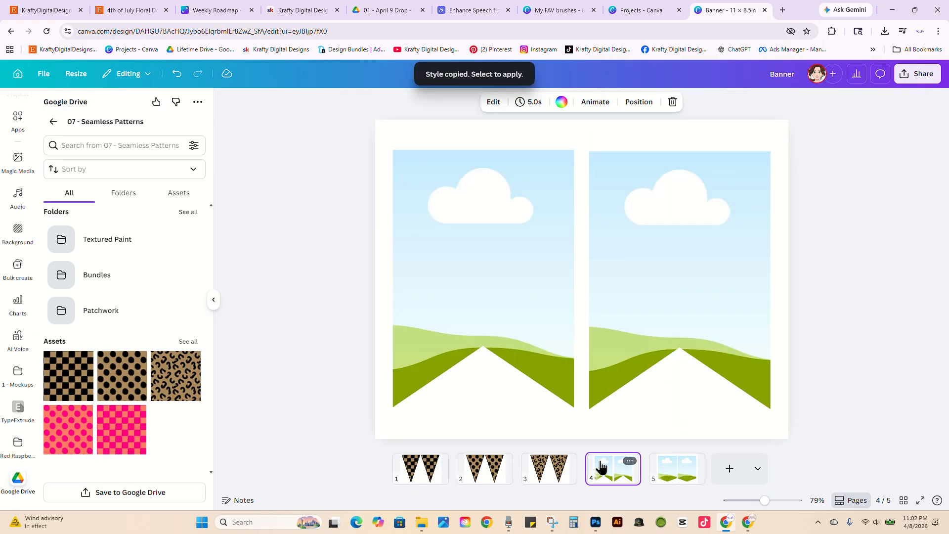
click(470, 179)
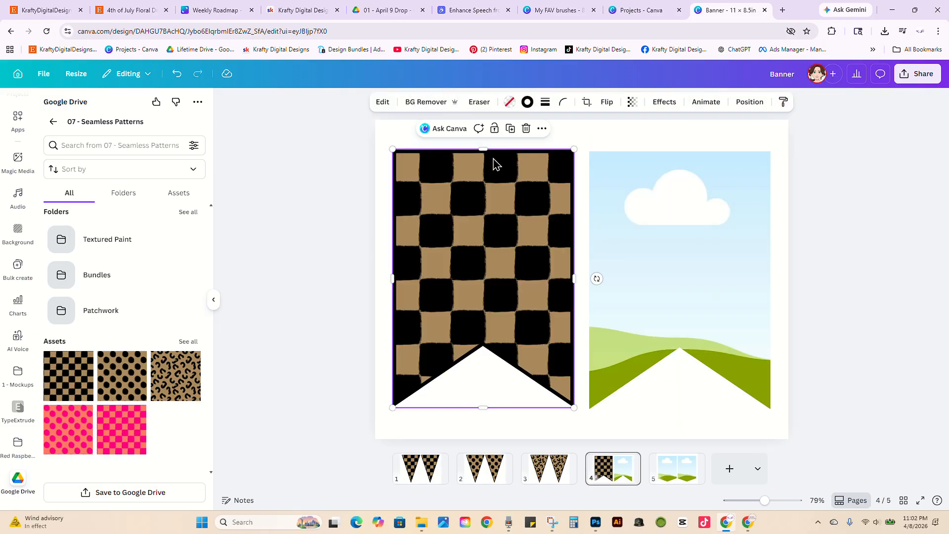
click(783, 102)
click(714, 216)
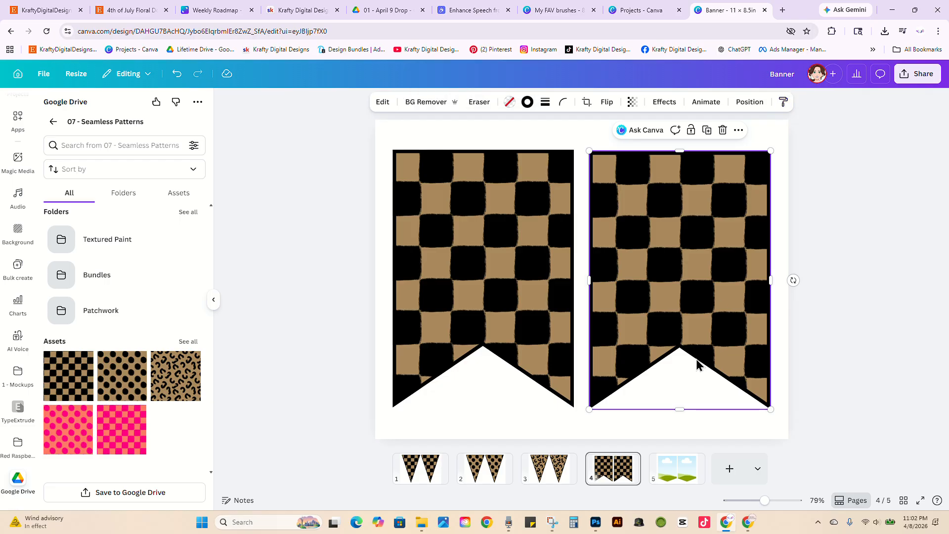
Step: Duplicate page 4 and try to copy the style of the polka-dot triangle on page 2 onto the copy's left swallowtail pennant
click(629, 461)
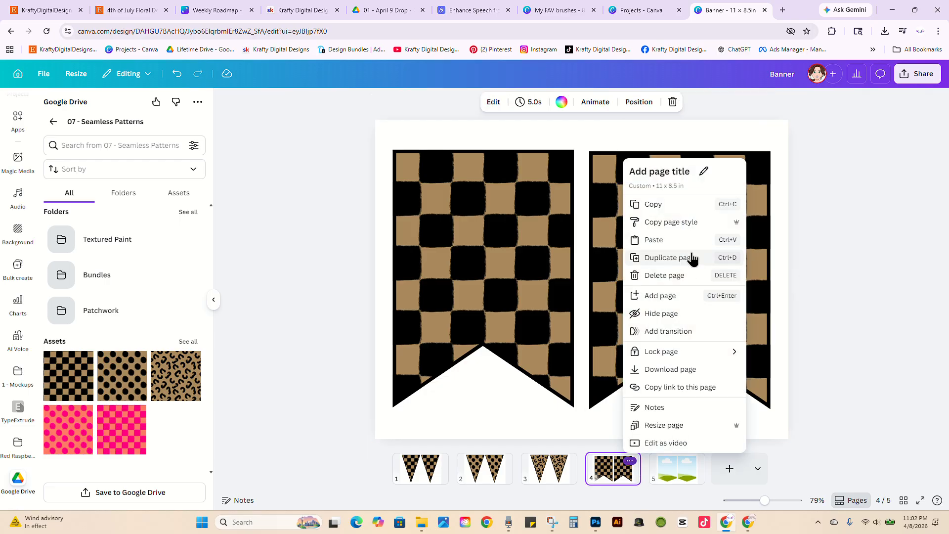
click(692, 259)
click(452, 470)
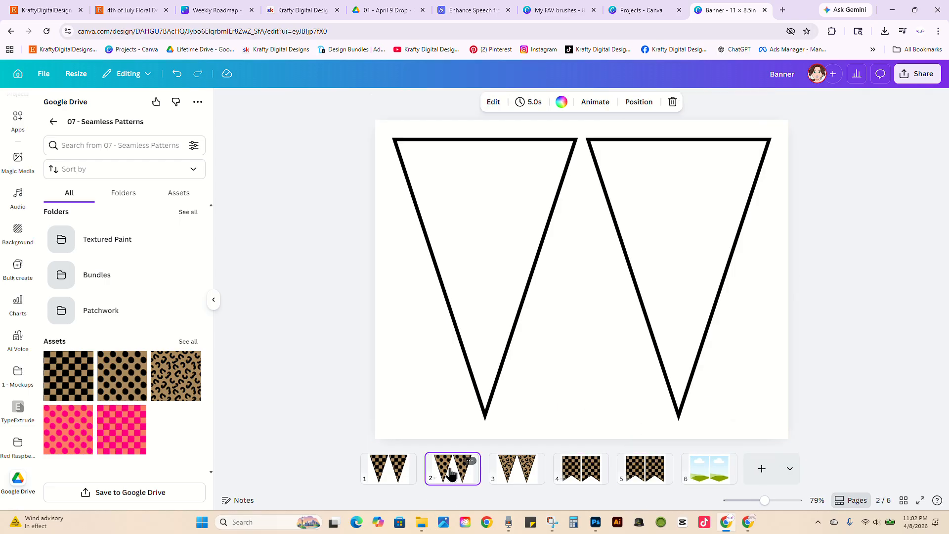
click(757, 168)
click(784, 102)
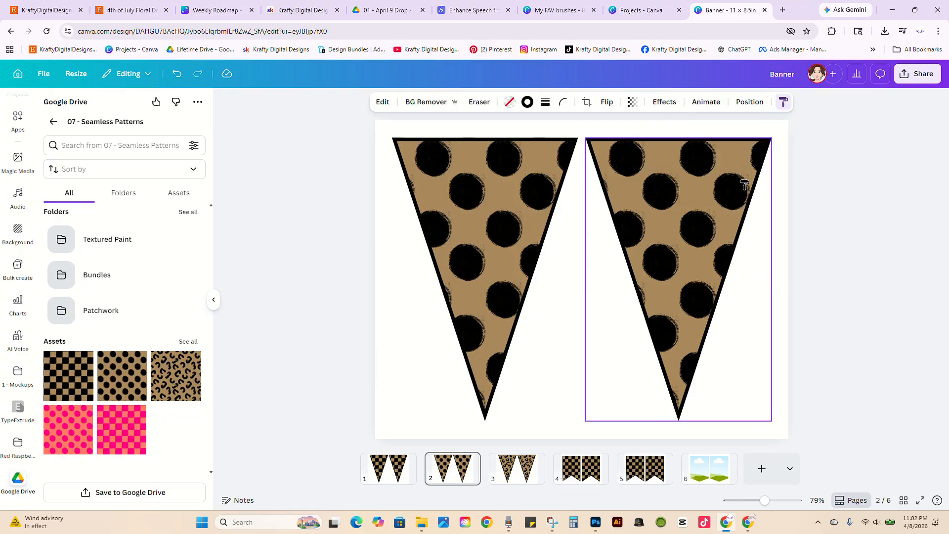
click(643, 474)
click(510, 191)
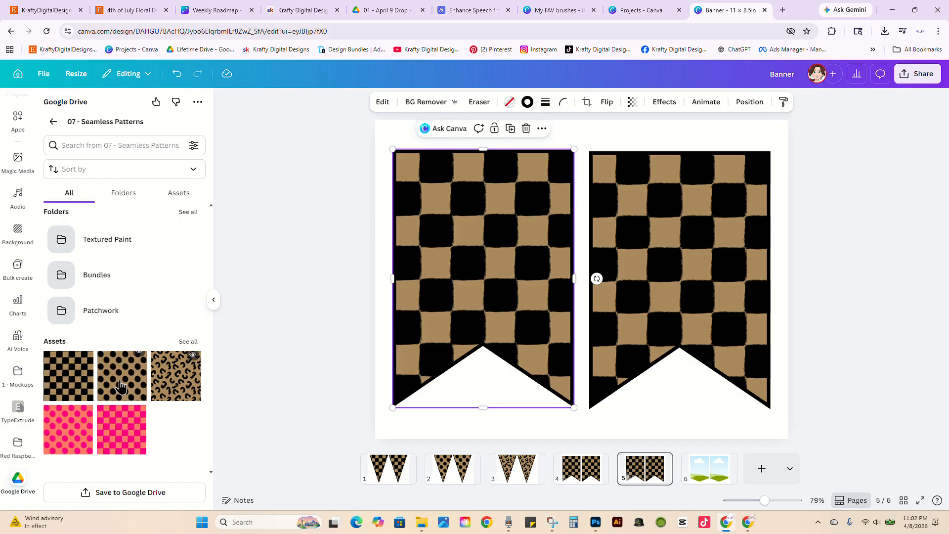
Step: Fill both swallowtails on page 5 with the black and tan polka-dot pattern, and those on a duplicate of that page with the leopard pattern
drag(113, 388, 642, 287)
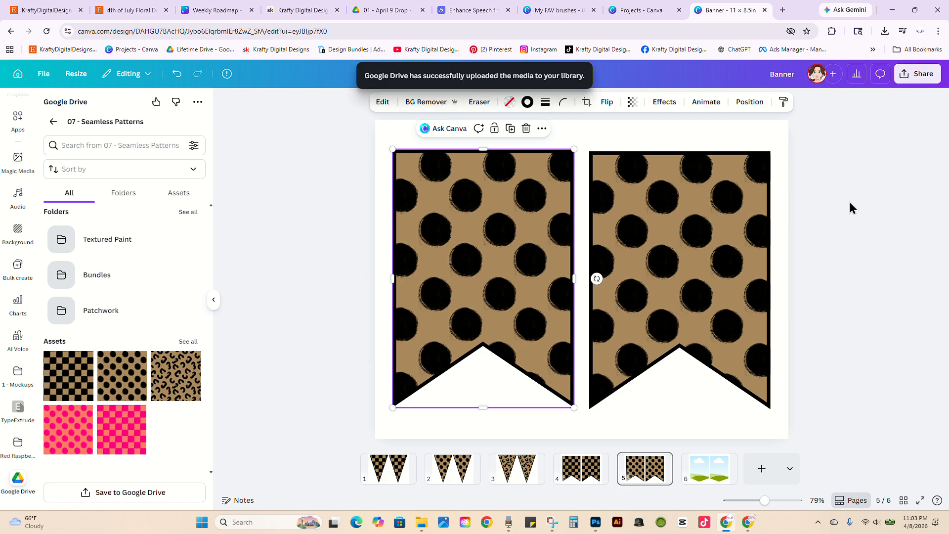
right_click(664, 466)
click(711, 256)
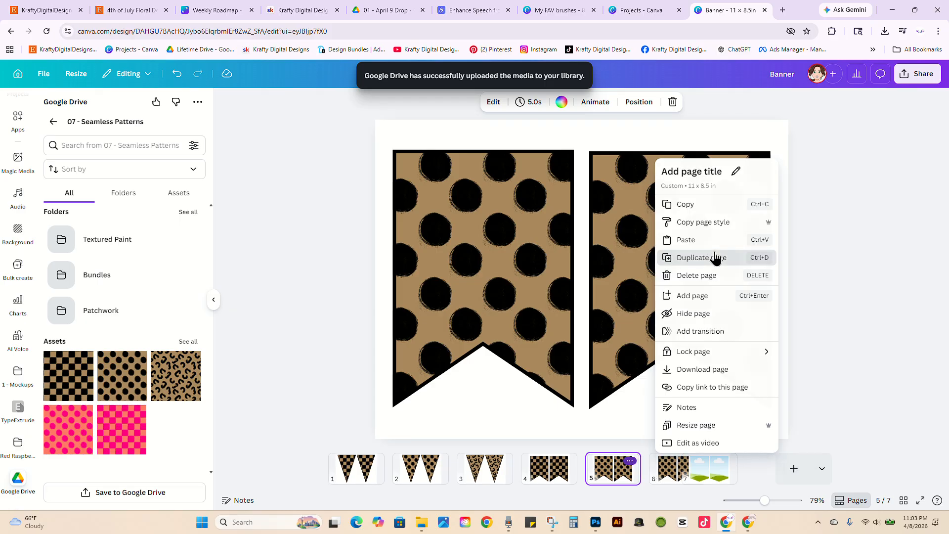
drag(173, 379, 445, 321)
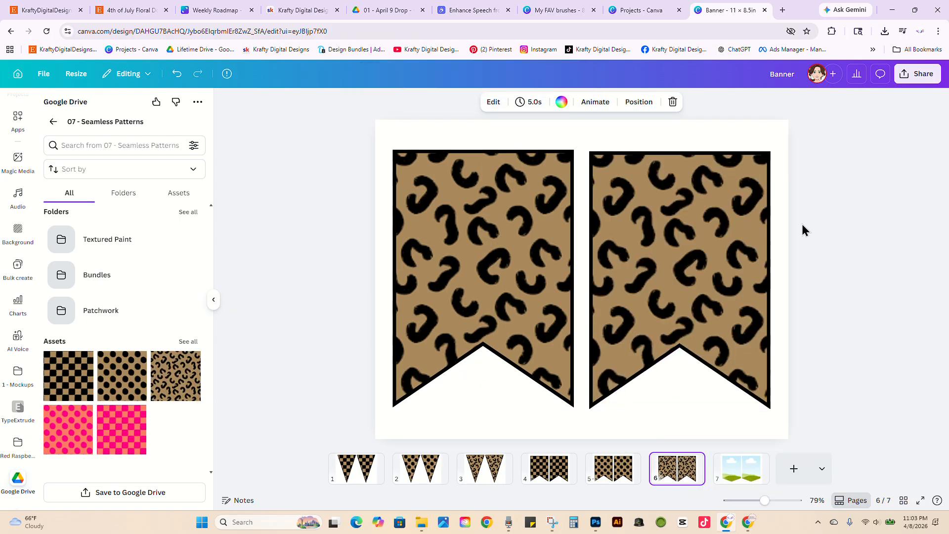
Step: Copy the style of the leopard swallowtail on page 6 onto both pointed-bottom pennant frames on page 7
click(759, 192)
click(783, 102)
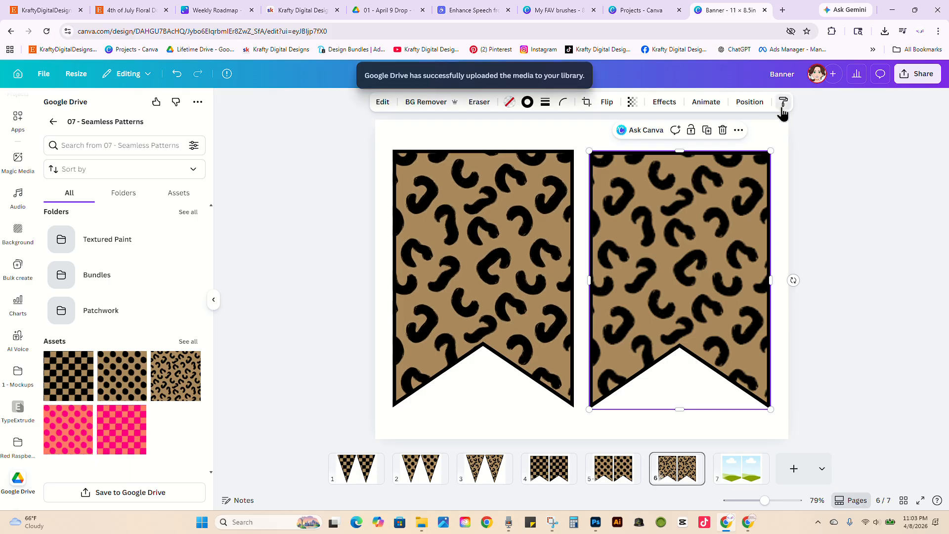
click(741, 468)
click(496, 280)
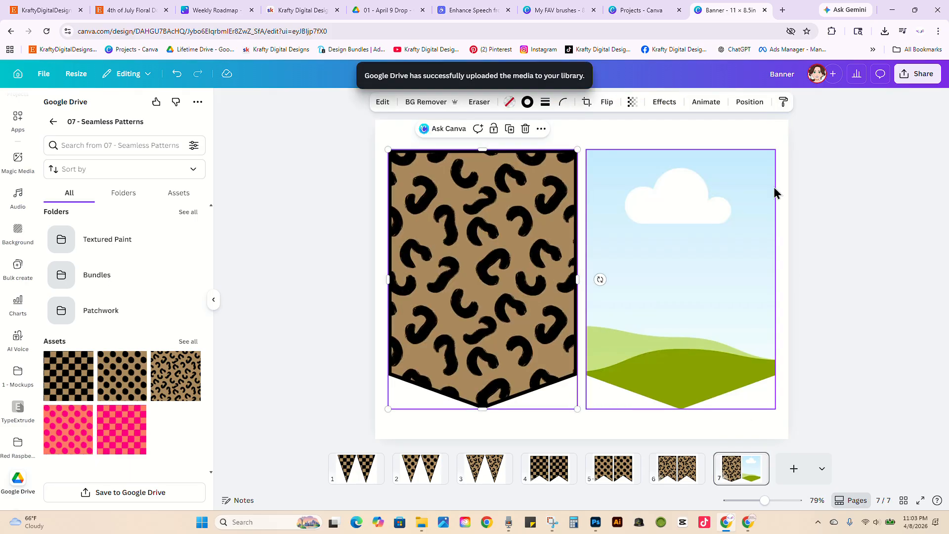
click(782, 101)
click(694, 231)
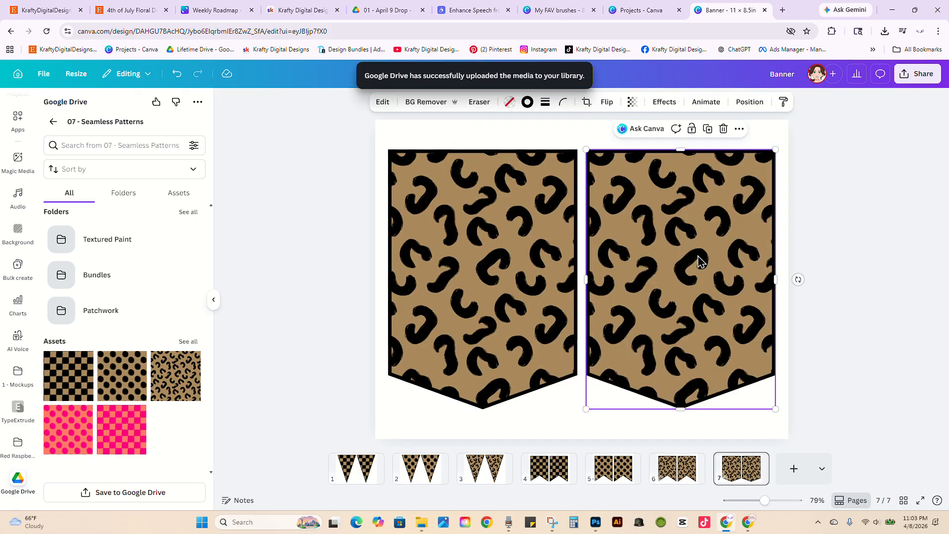
Step: Duplicate the page of leopard pointed-bottom pennants twice, making pages 8 and 9
click(758, 461)
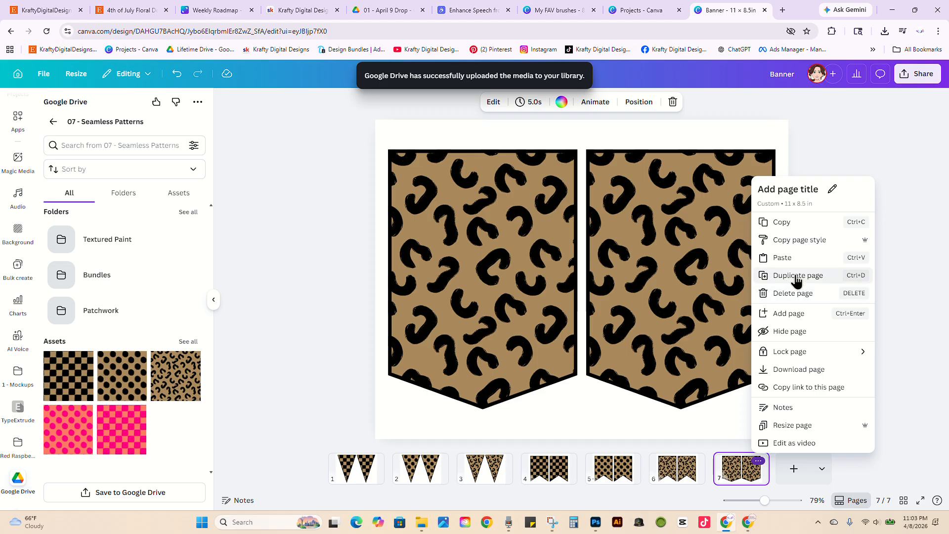
click(792, 275)
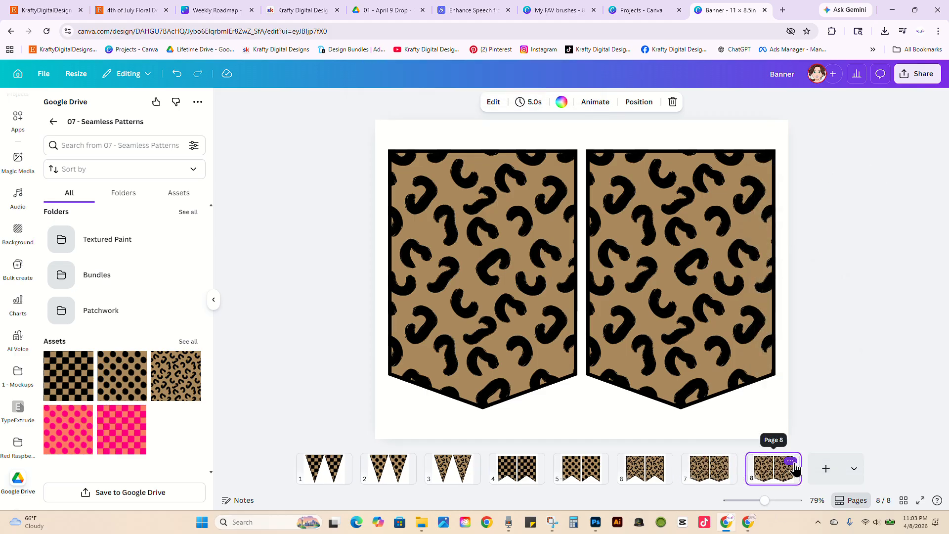
click(792, 463)
click(830, 275)
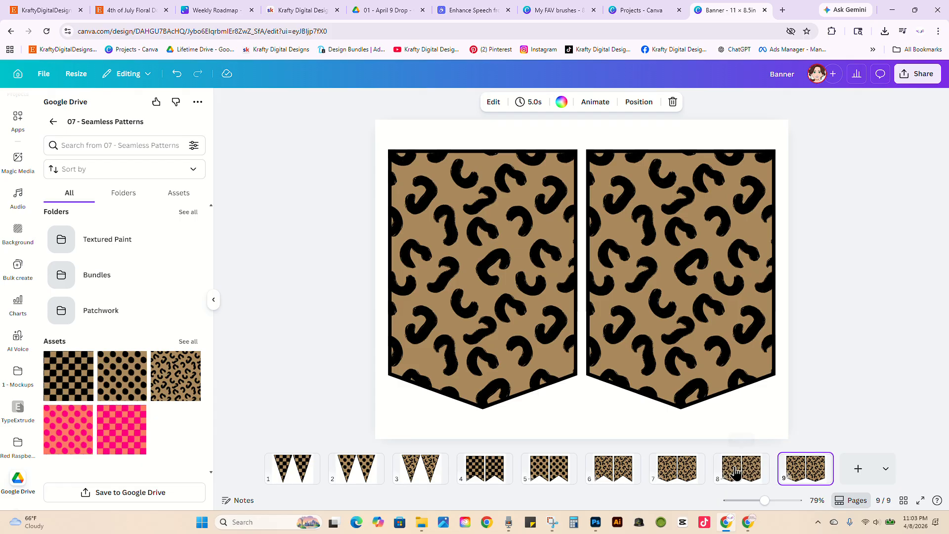
Step: Fill both pointed-bottom pennants on page 7 with the black and tan checkered pattern
click(684, 473)
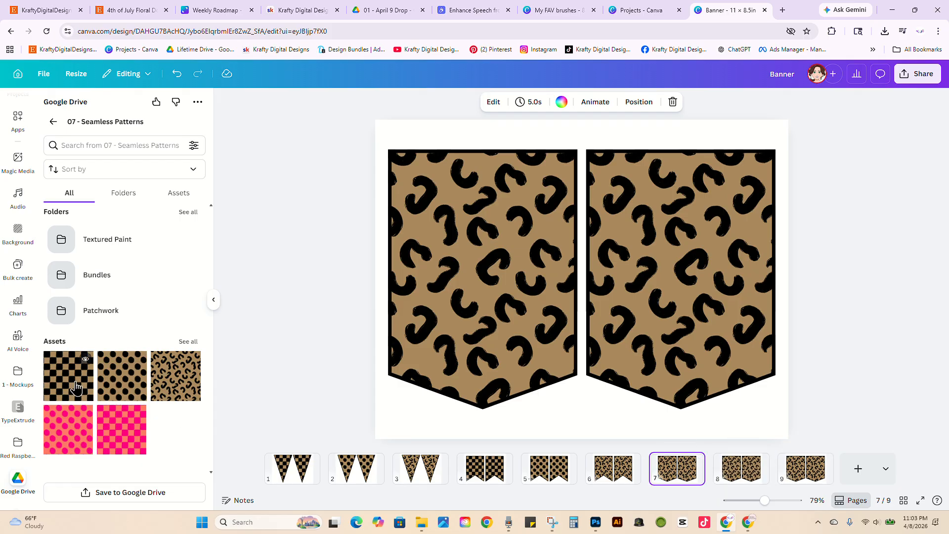
drag(75, 383, 445, 257)
drag(75, 383, 698, 262)
Step: Fill both pointed-bottom pennants on page 8 with the black and tan polka-dot pattern, and show page 9
click(741, 468)
drag(122, 375, 515, 277)
drag(125, 392, 663, 293)
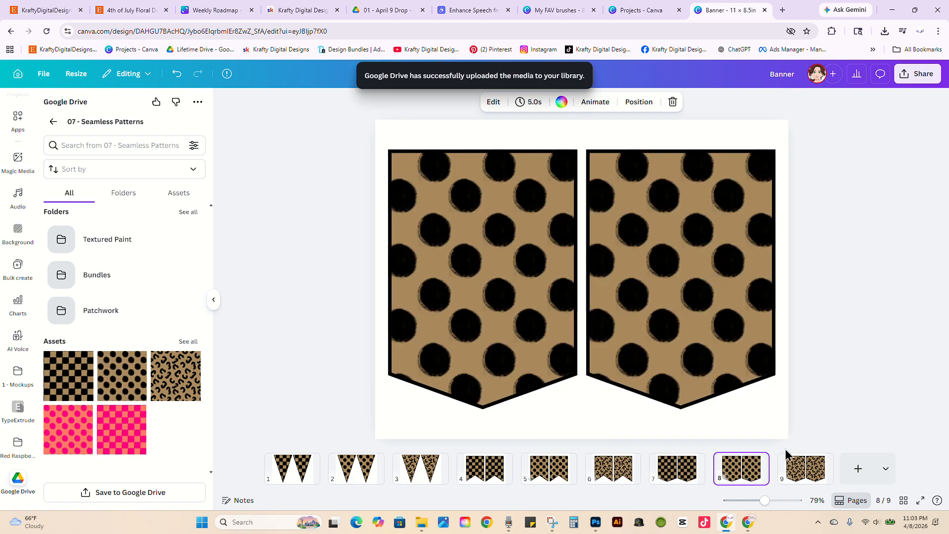
click(799, 472)
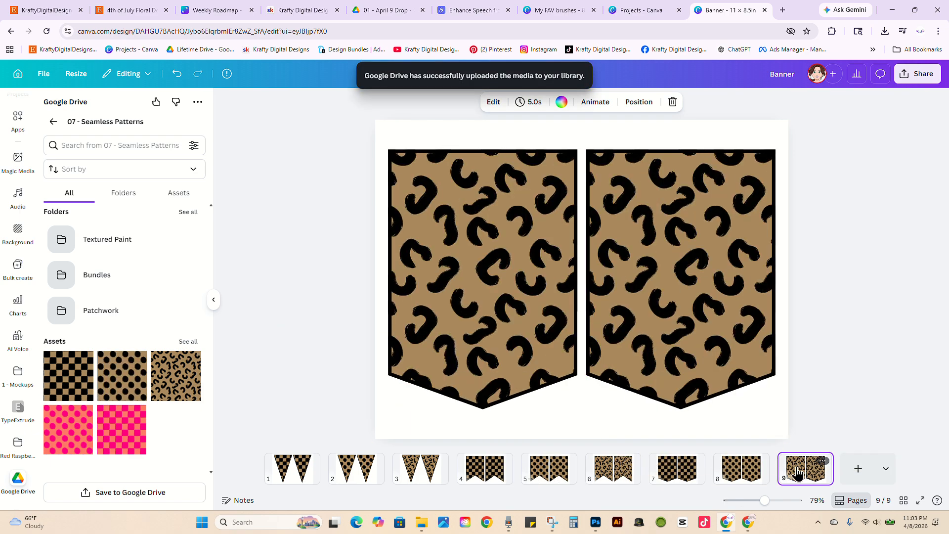
click(824, 208)
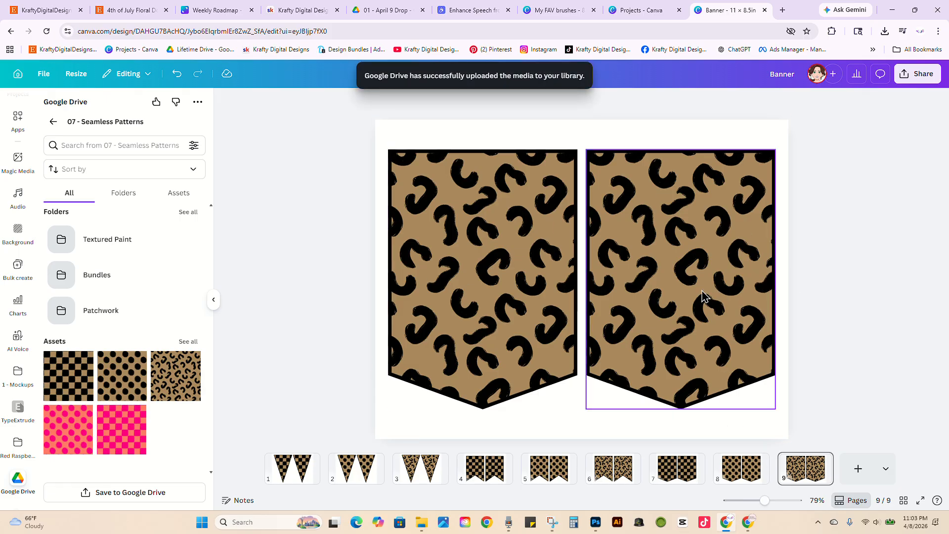
Step: Download pages 1–9 of the banner design as a PDF Standard file
click(917, 74)
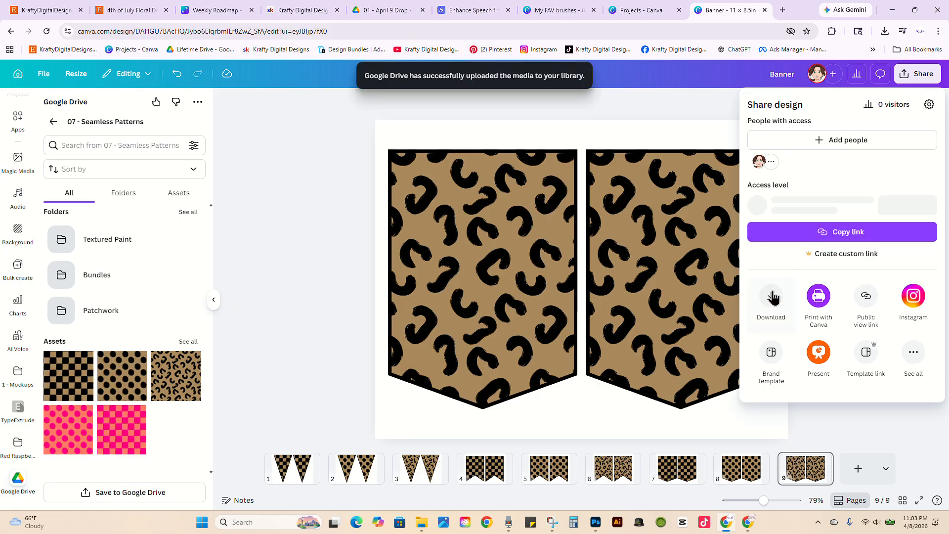
click(772, 297)
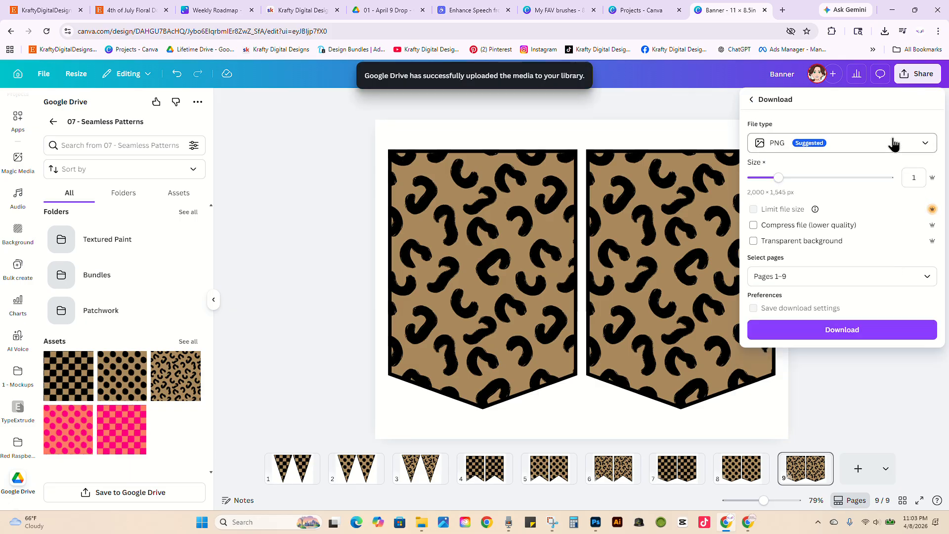
click(901, 145)
click(859, 243)
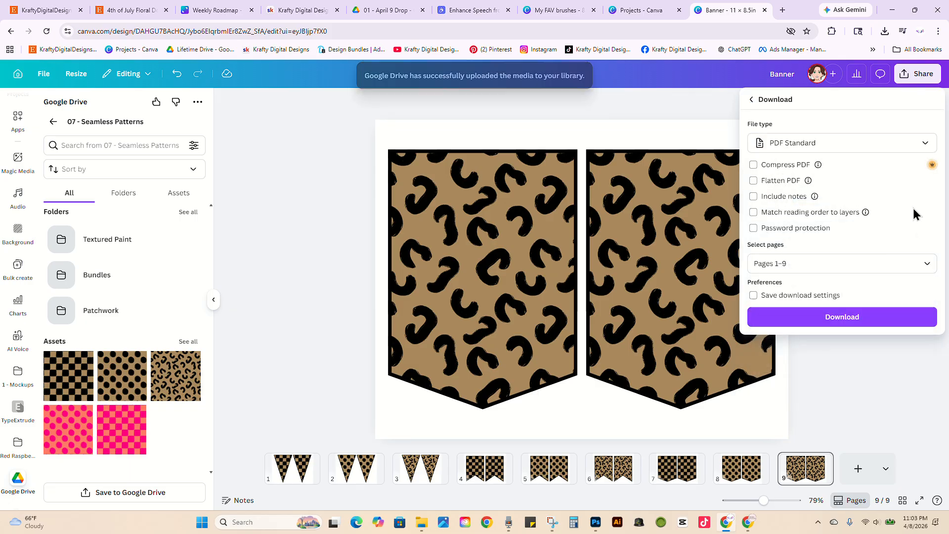
click(881, 317)
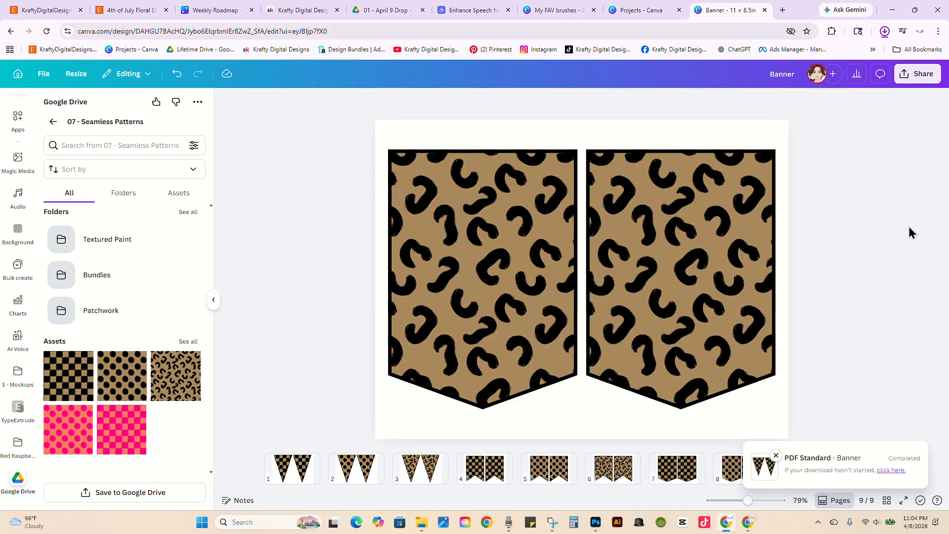
Step: Open the downloaded Banner.pdf, examine the pennant pages through to page 9, and close the file
click(884, 31)
click(823, 62)
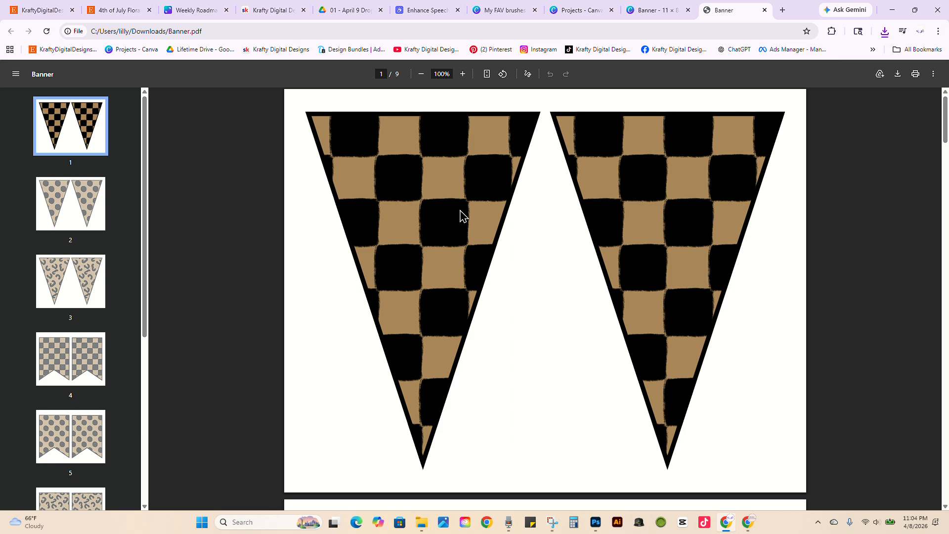
click(85, 212)
click(81, 296)
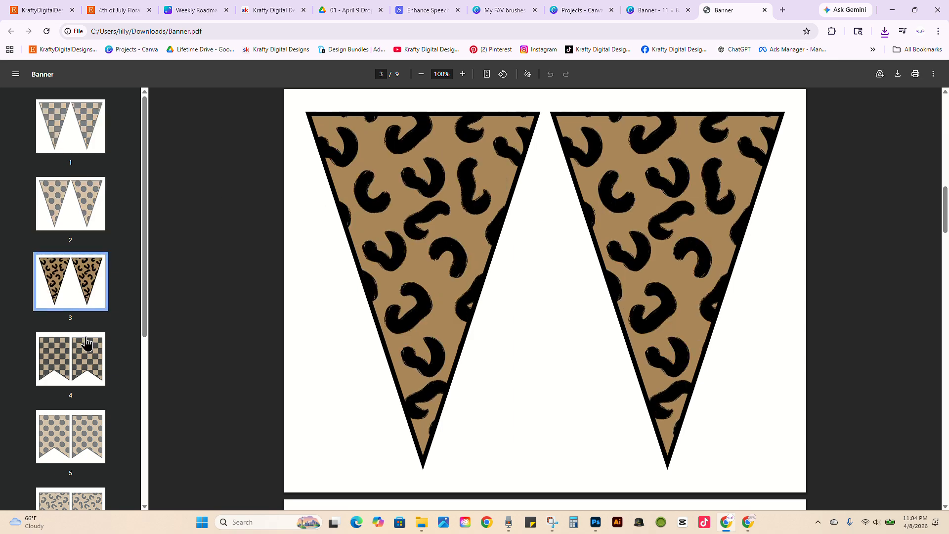
click(88, 350)
scroll(88, 350, down, 2)
click(88, 346)
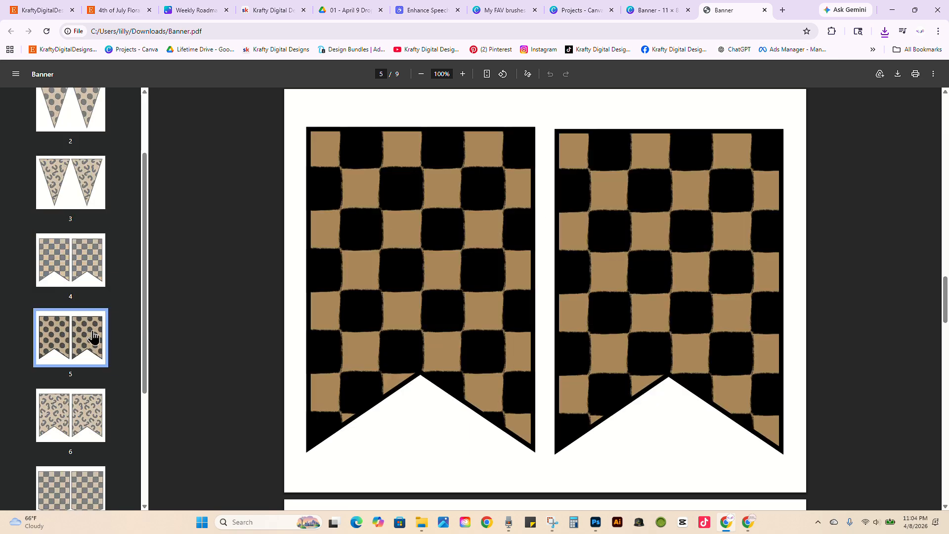
click(85, 415)
scroll(86, 376, down, 2)
click(93, 365)
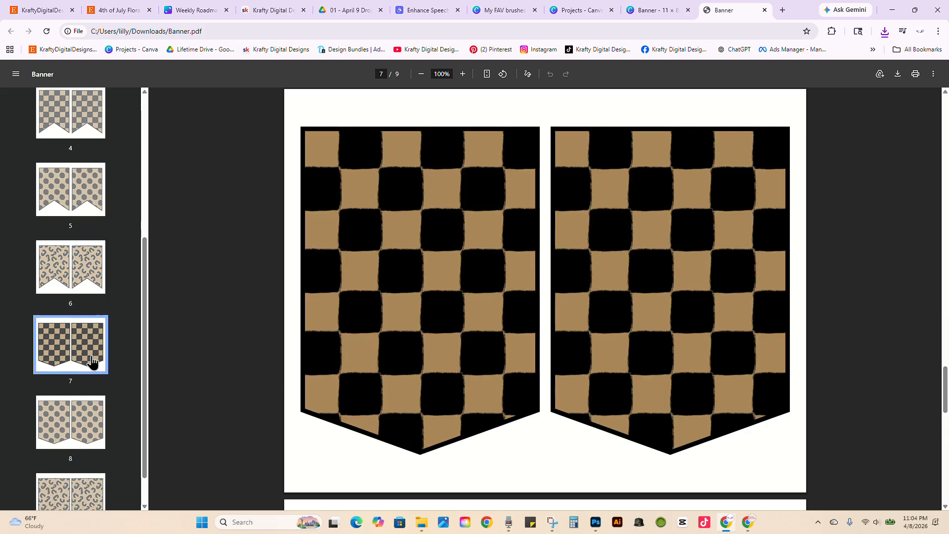
scroll(93, 371, down, 1)
click(92, 379)
click(79, 472)
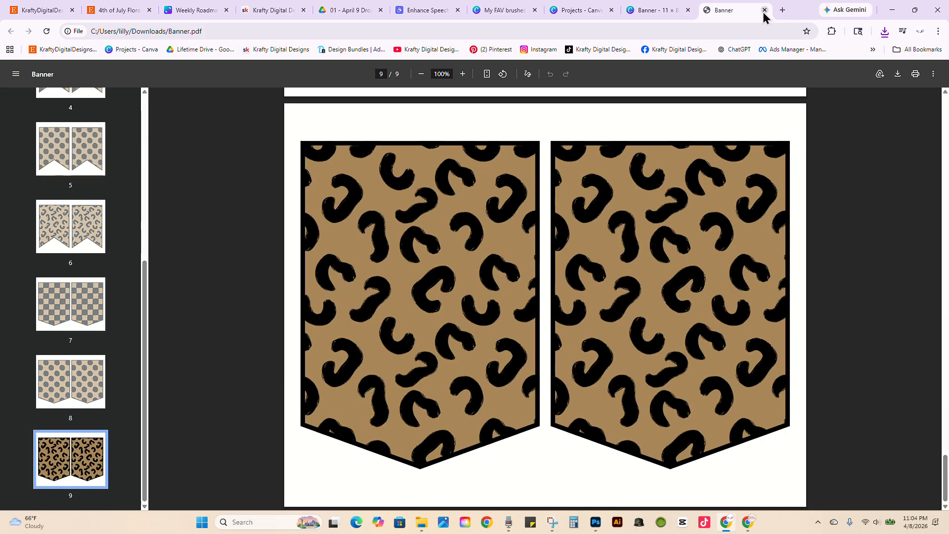
click(933, 74)
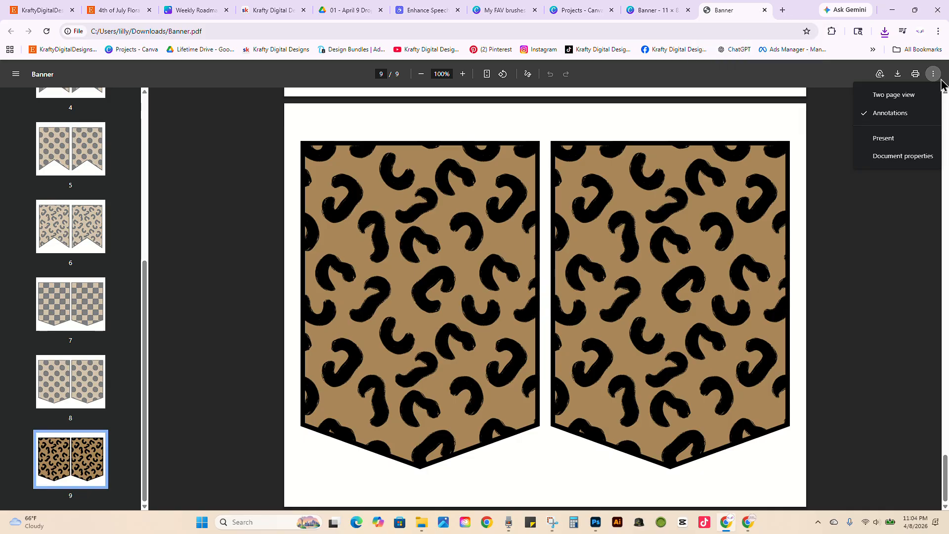
click(941, 84)
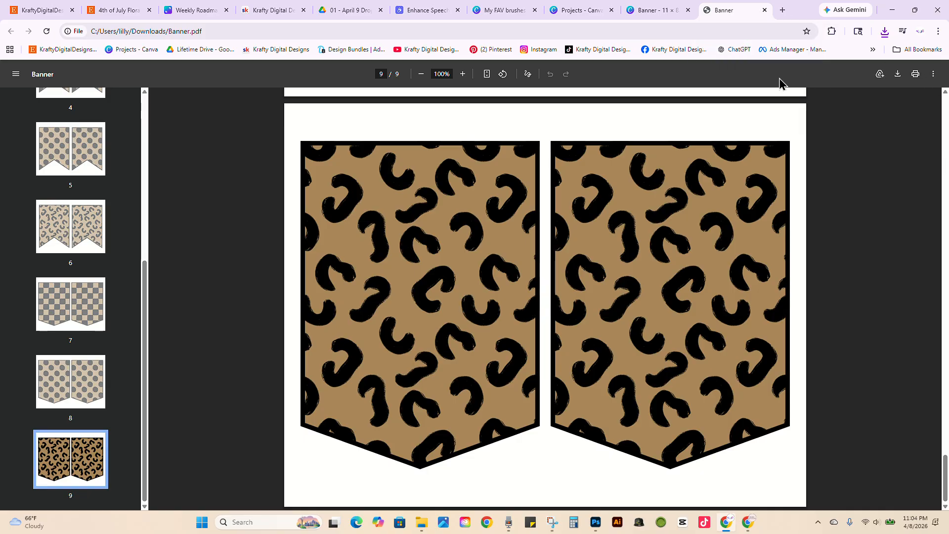
click(764, 9)
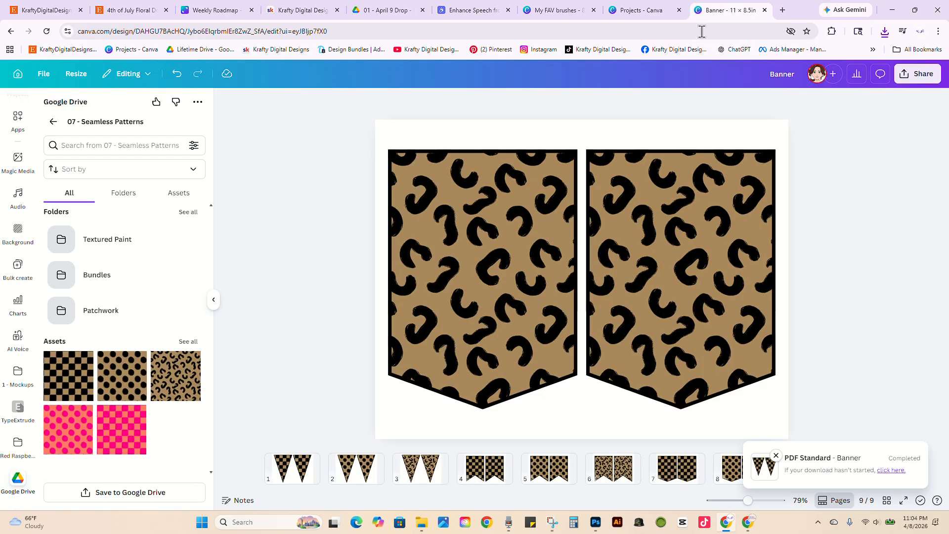
Step: Locate the Banner PDF in the Downloads folder in File Explorer, and return to the banner design in Canva
click(421, 522)
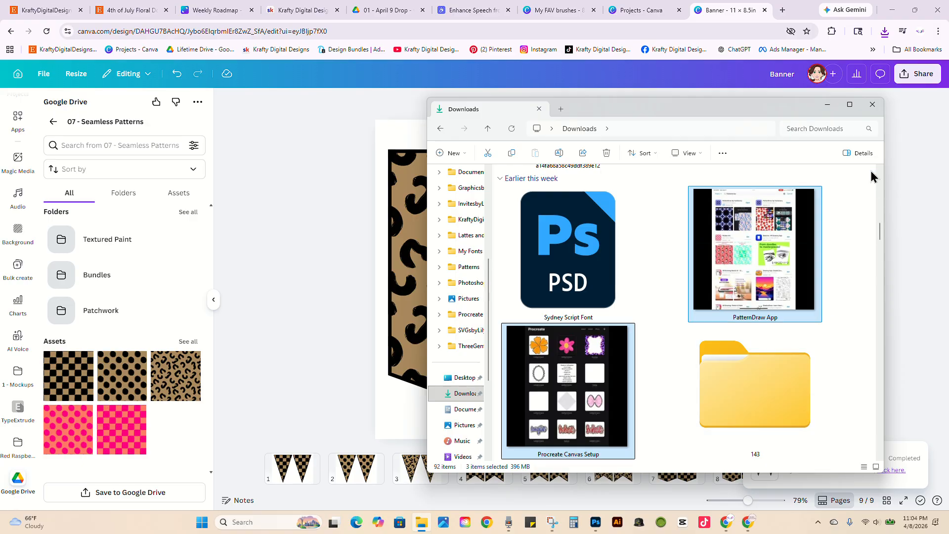
click(849, 104)
scroll(662, 252, up, 5)
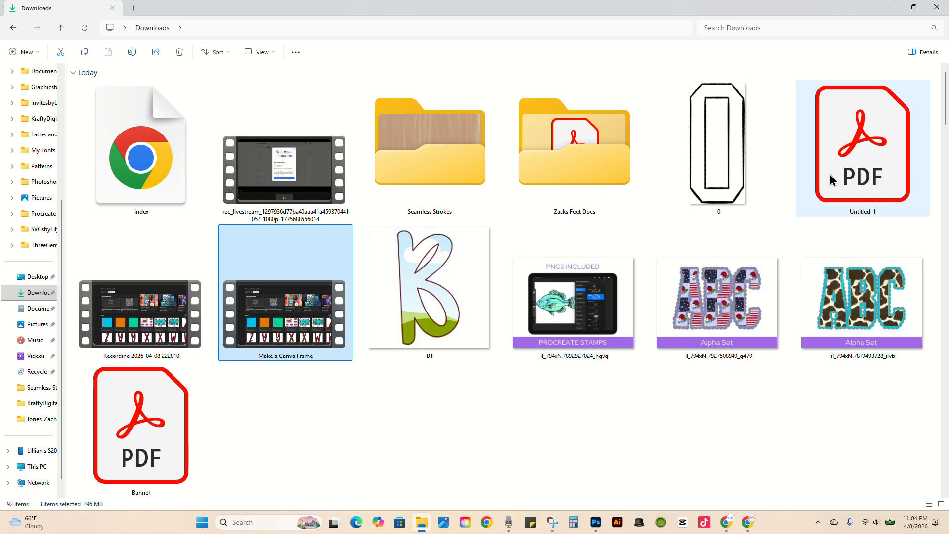
scroll(159, 408, down, 2)
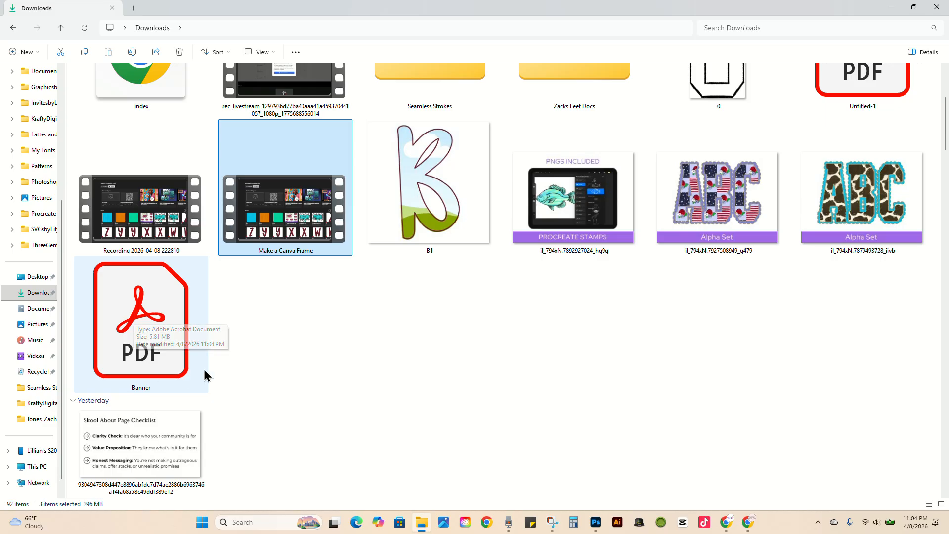
click(742, 527)
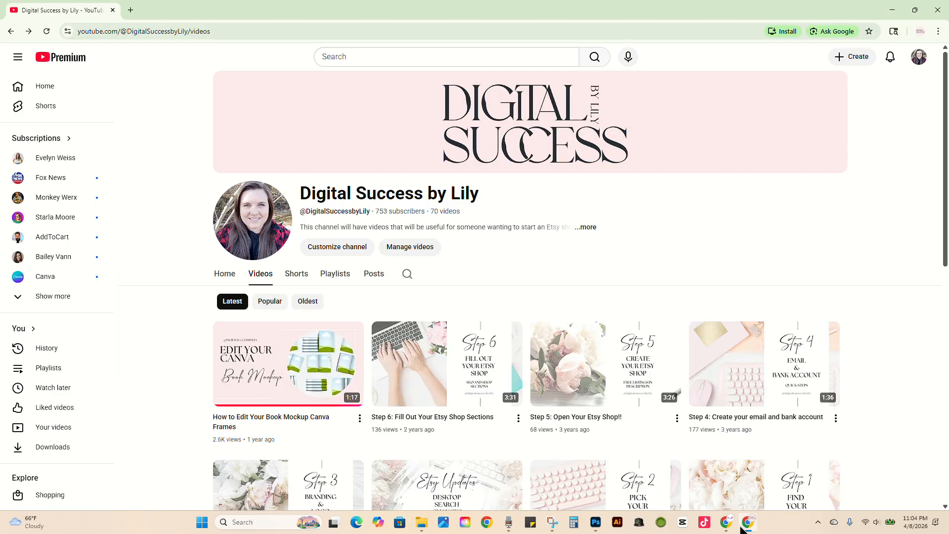
click(733, 526)
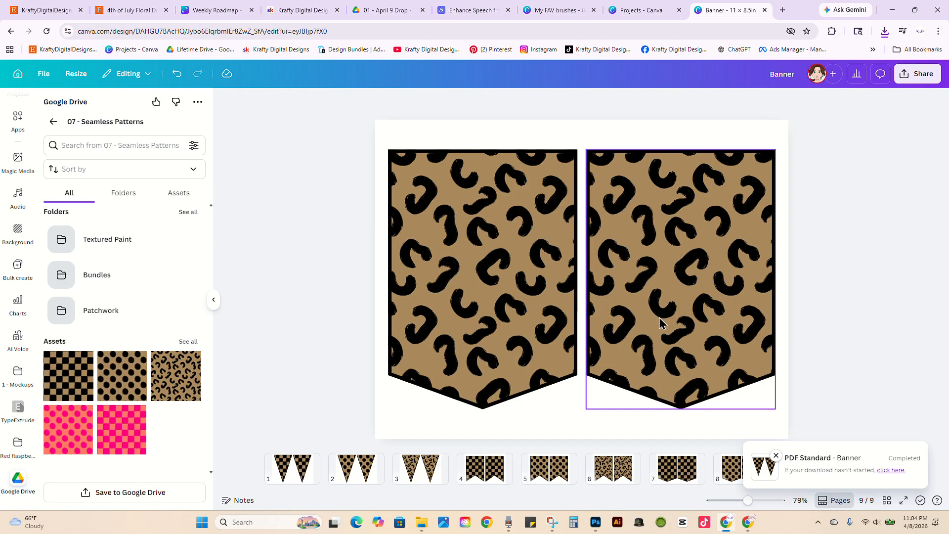
Step: Examine the design's PDF Standard download settings and its page selection options, and close them without downloading
click(916, 74)
click(771, 298)
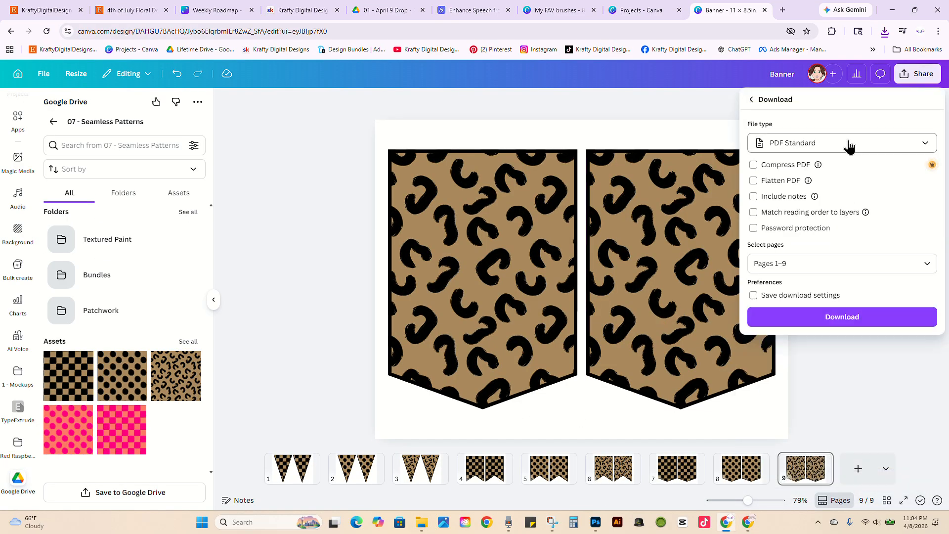
click(926, 270)
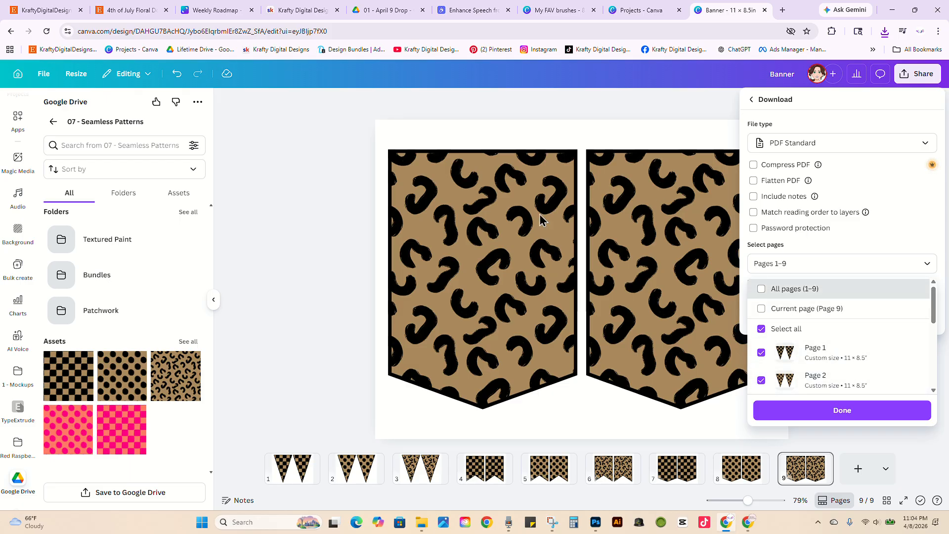
click(307, 143)
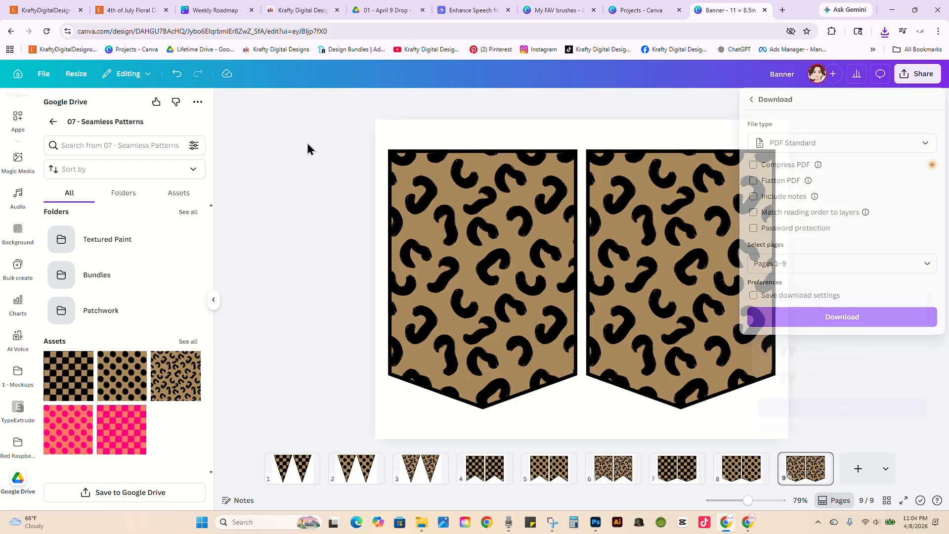